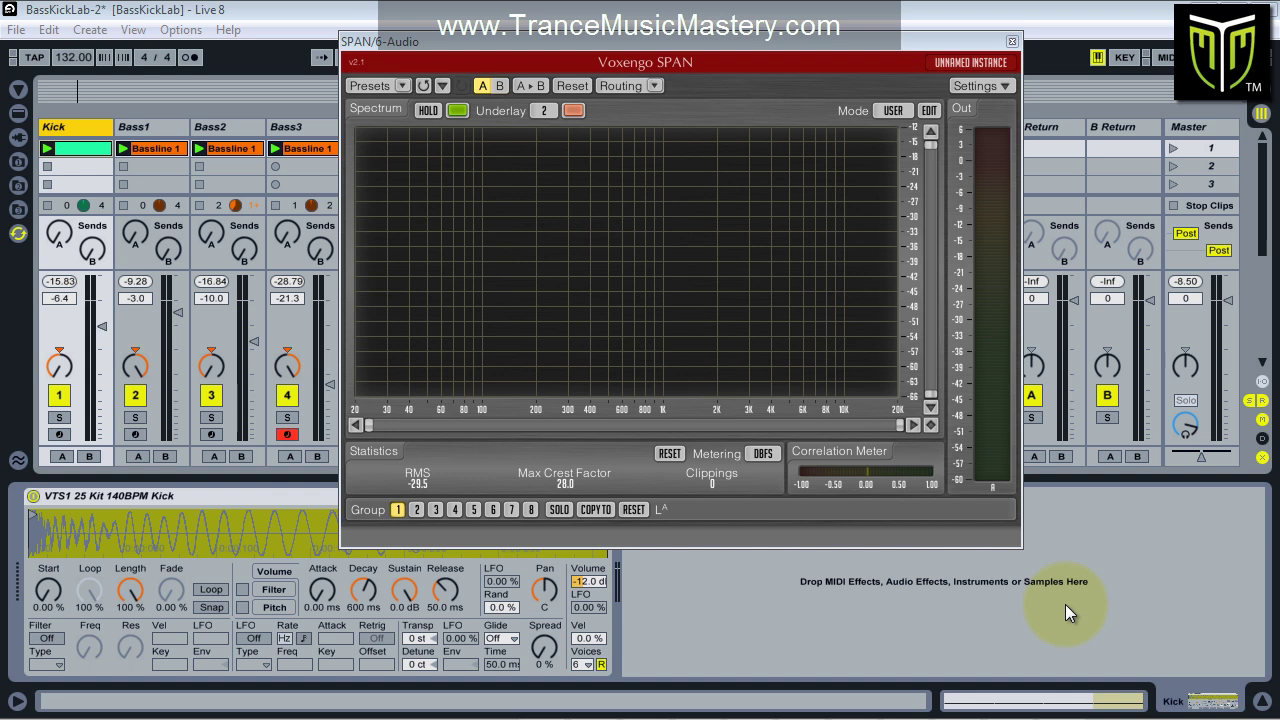
drag(755, 43, 845, 158)
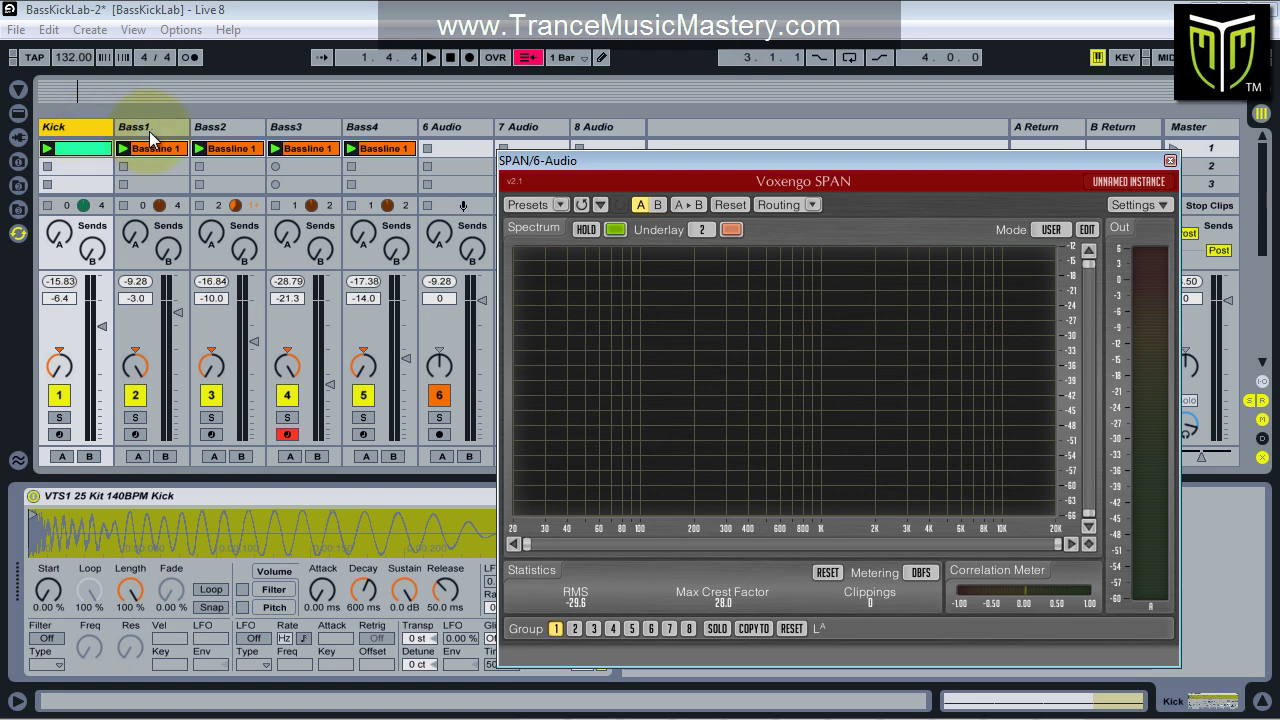
drag(603, 161, 513, 94)
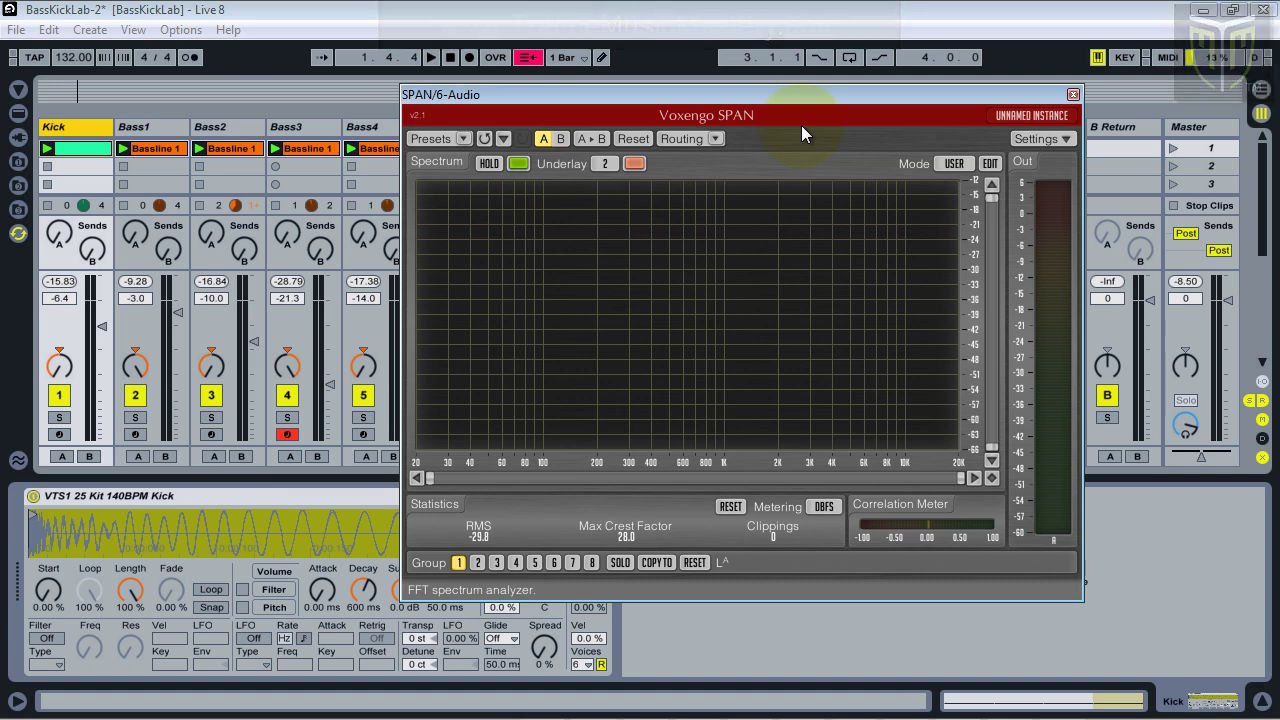
click(672, 515)
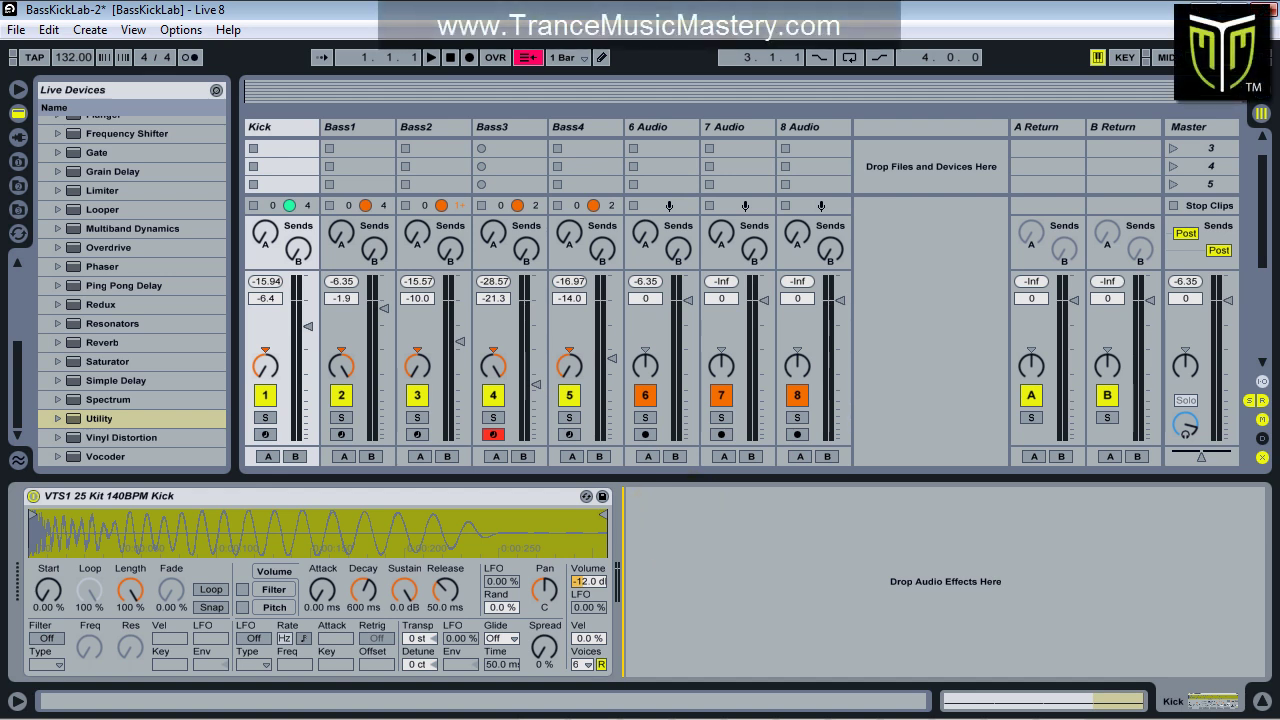
Mute the Bass2, Bass3 and Bass4 tracks and start playback of the kick with Bass1.
click(354, 129)
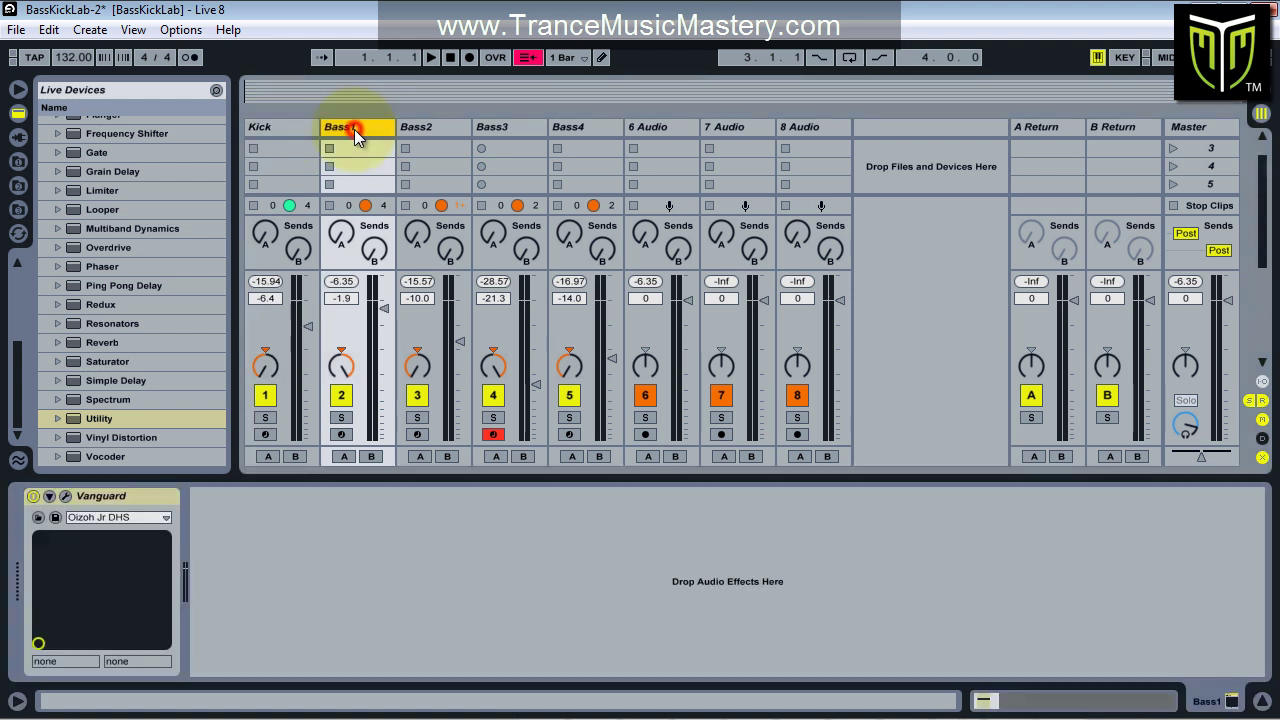
click(417, 396)
click(493, 396)
click(568, 396)
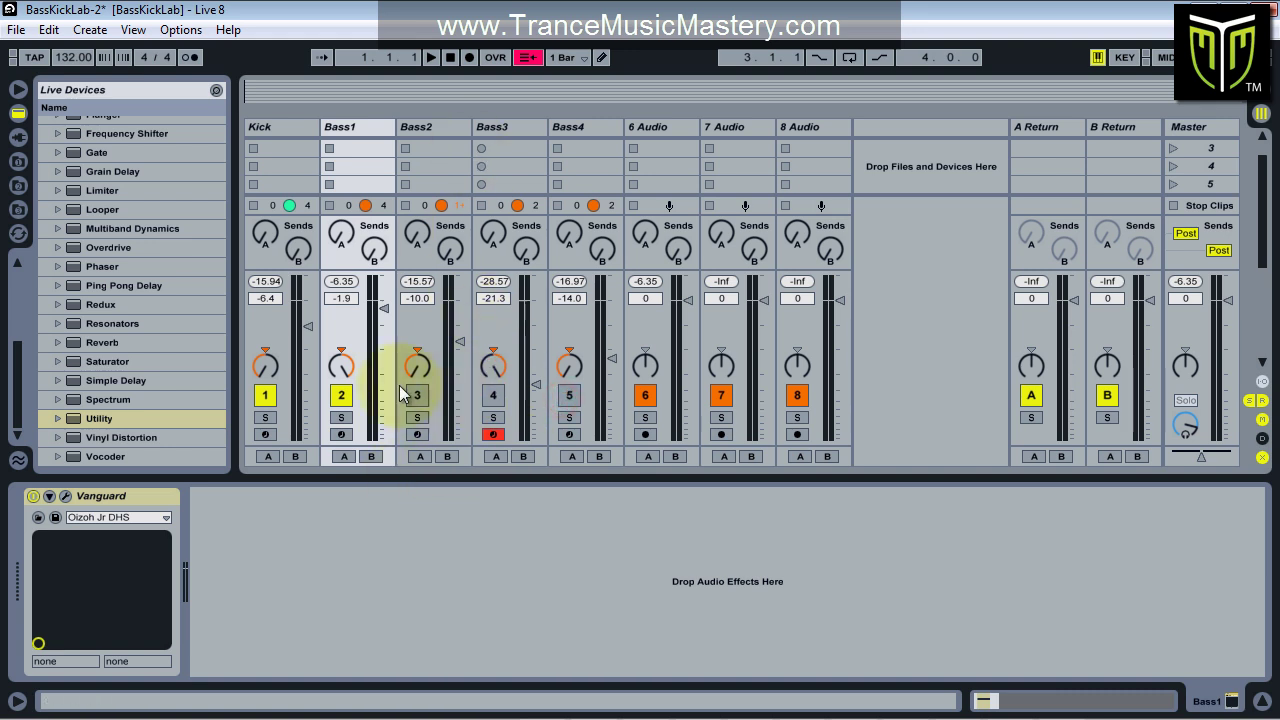
key(space)
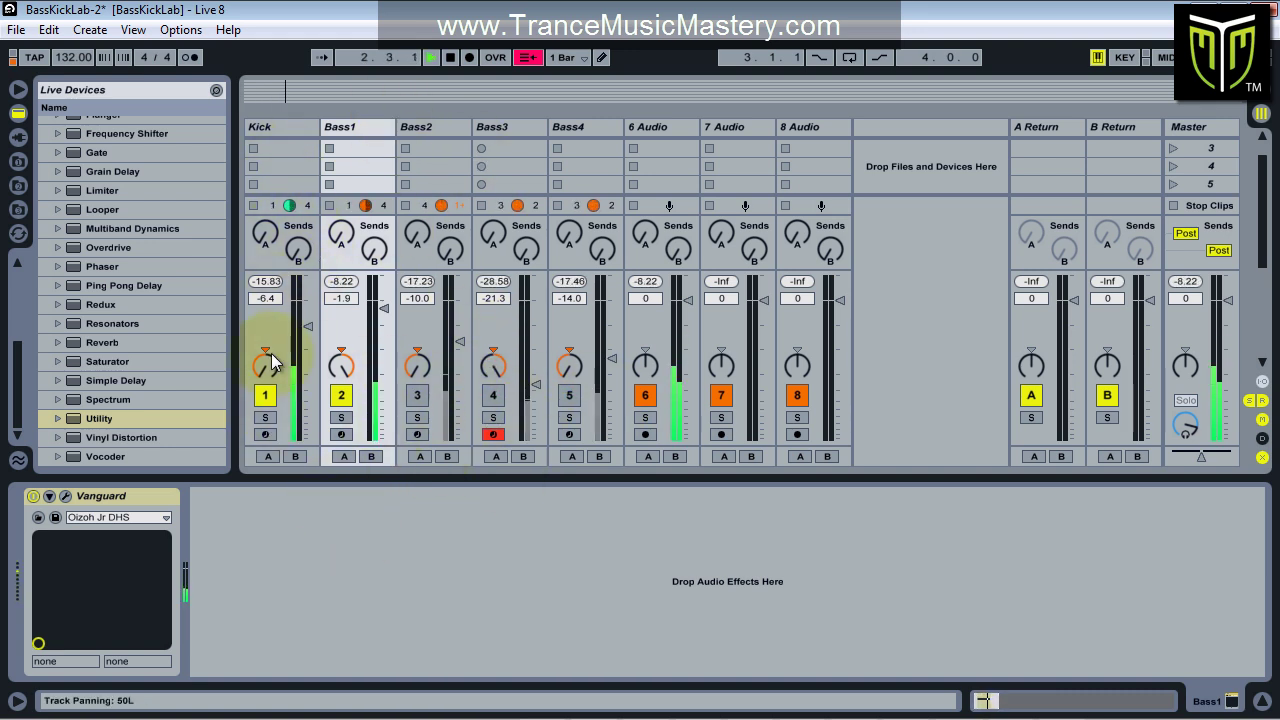
mouse_move(347, 365)
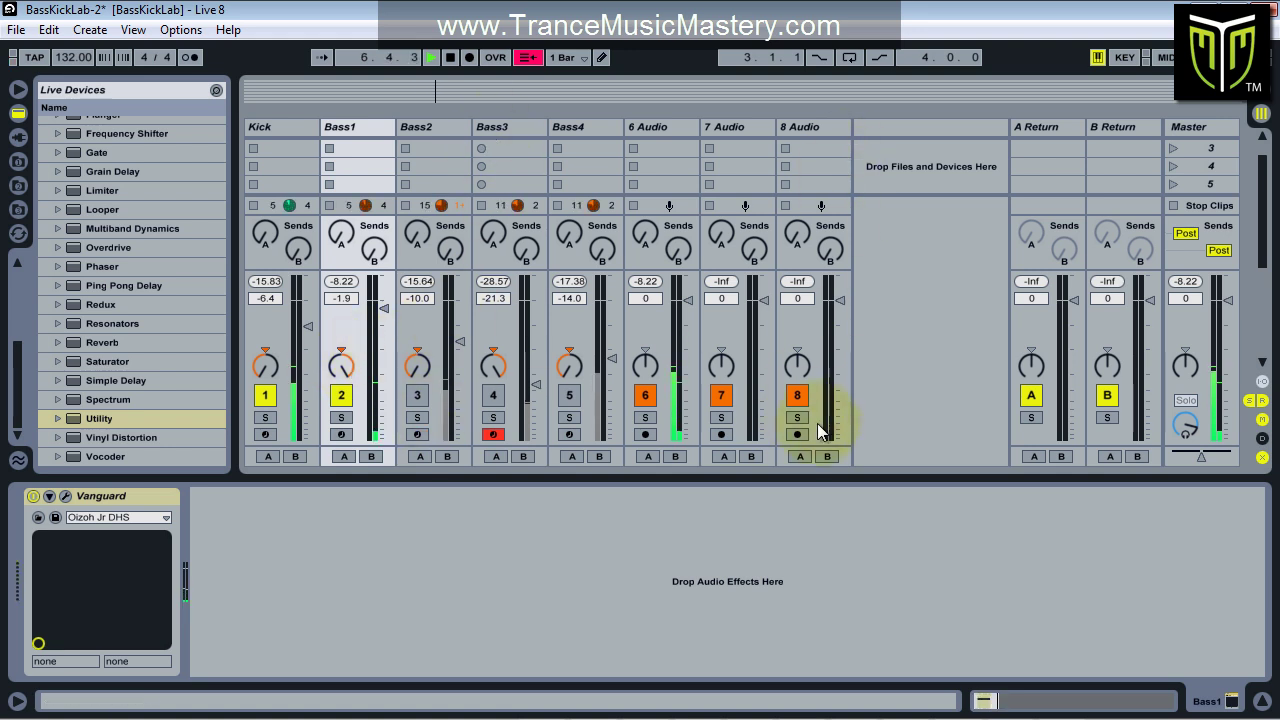
Add a Utility device after SPAN on the Master track and set its width to 0%.
click(746, 129)
click(796, 126)
click(693, 124)
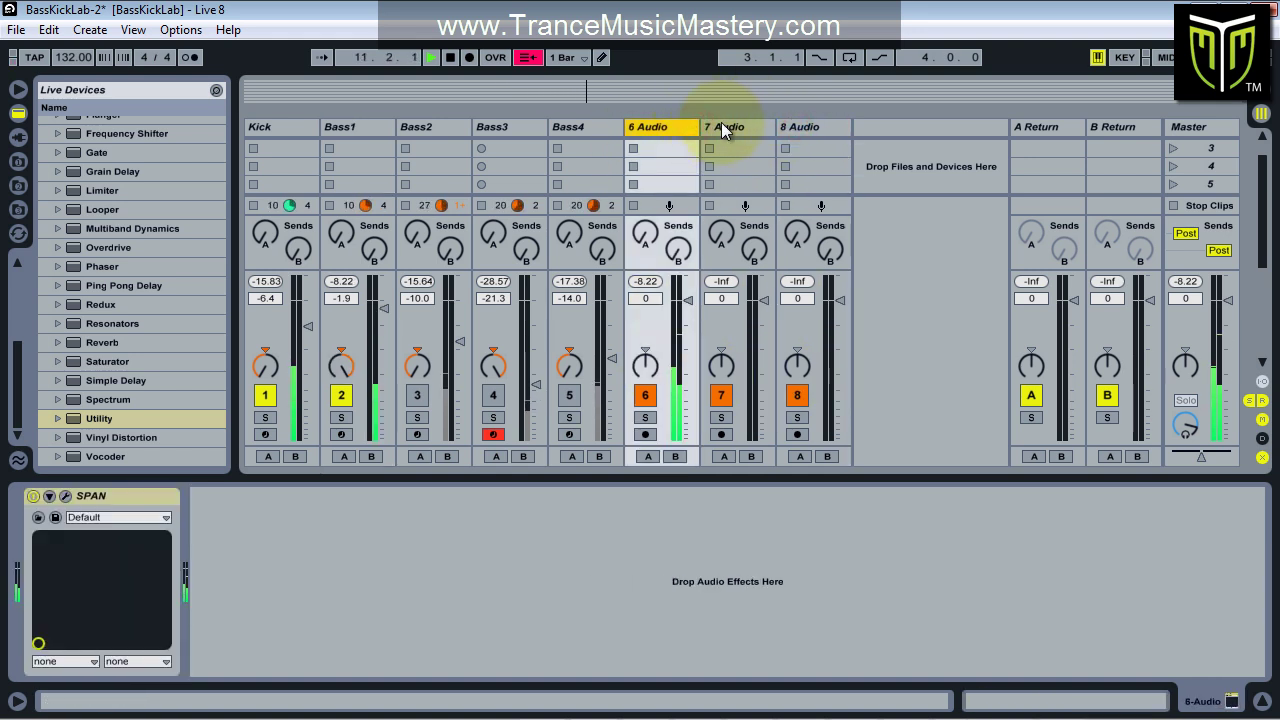
click(812, 128)
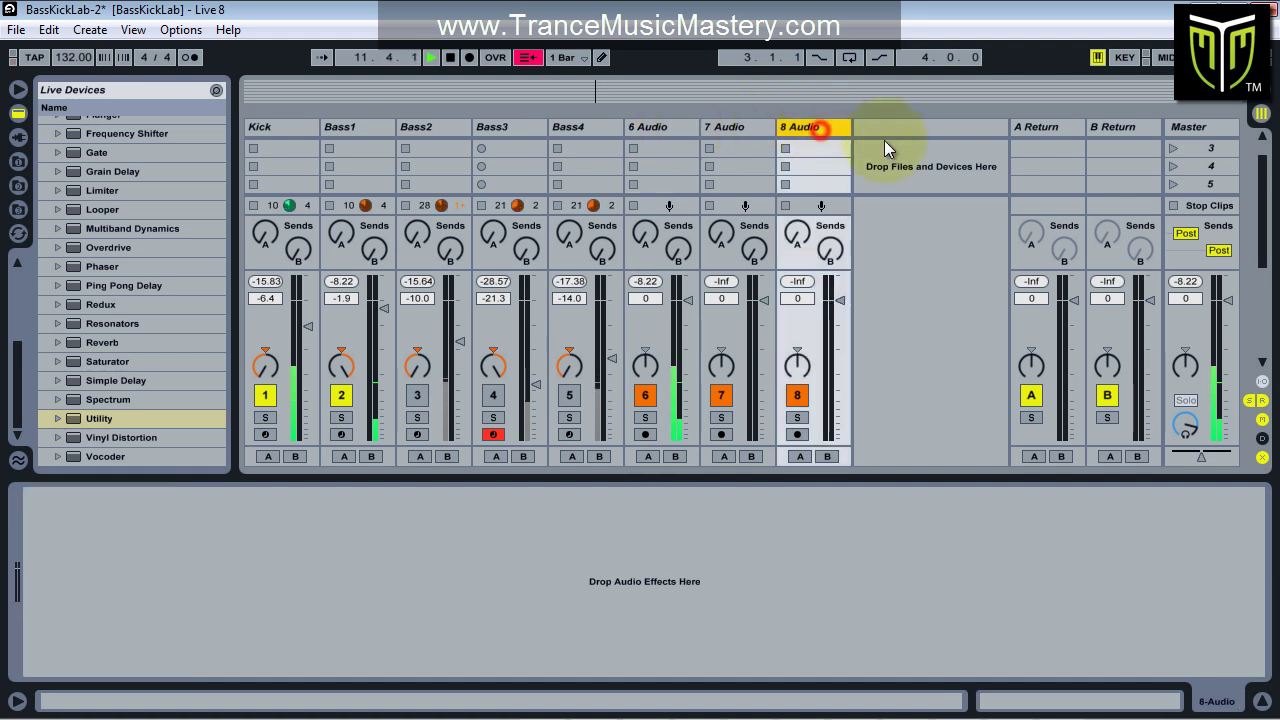
click(1208, 132)
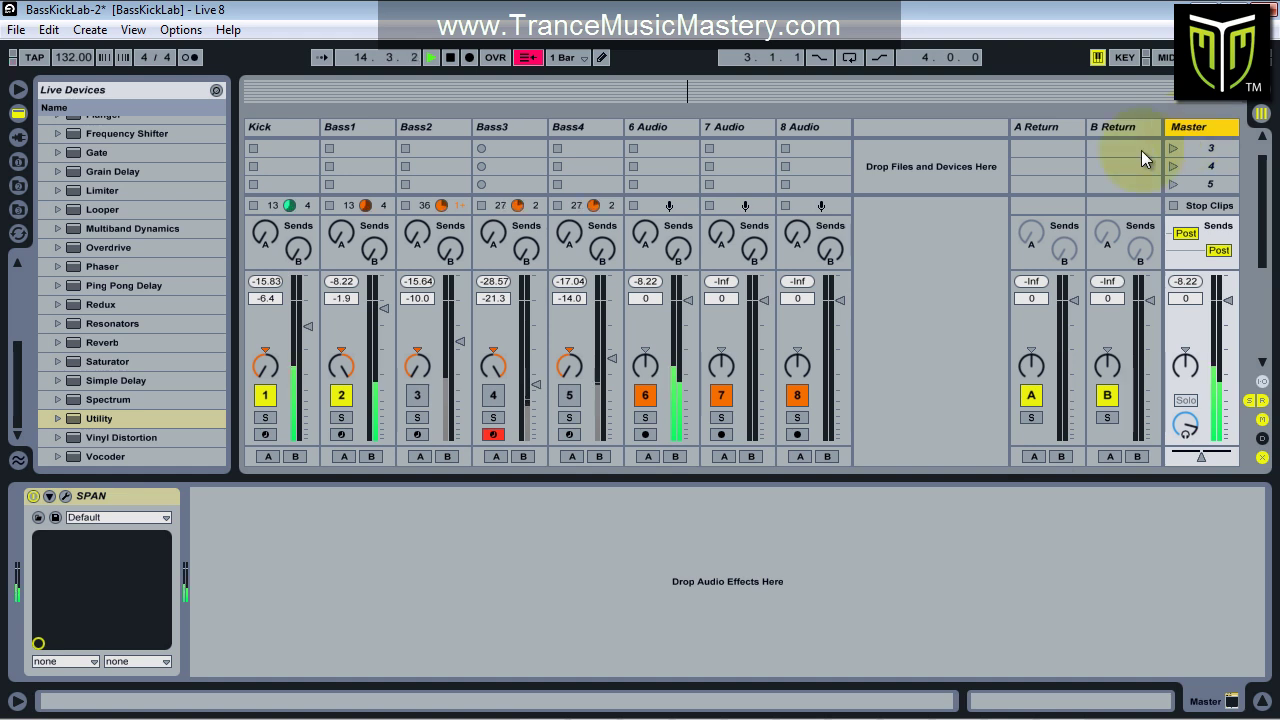
double_click(98, 420)
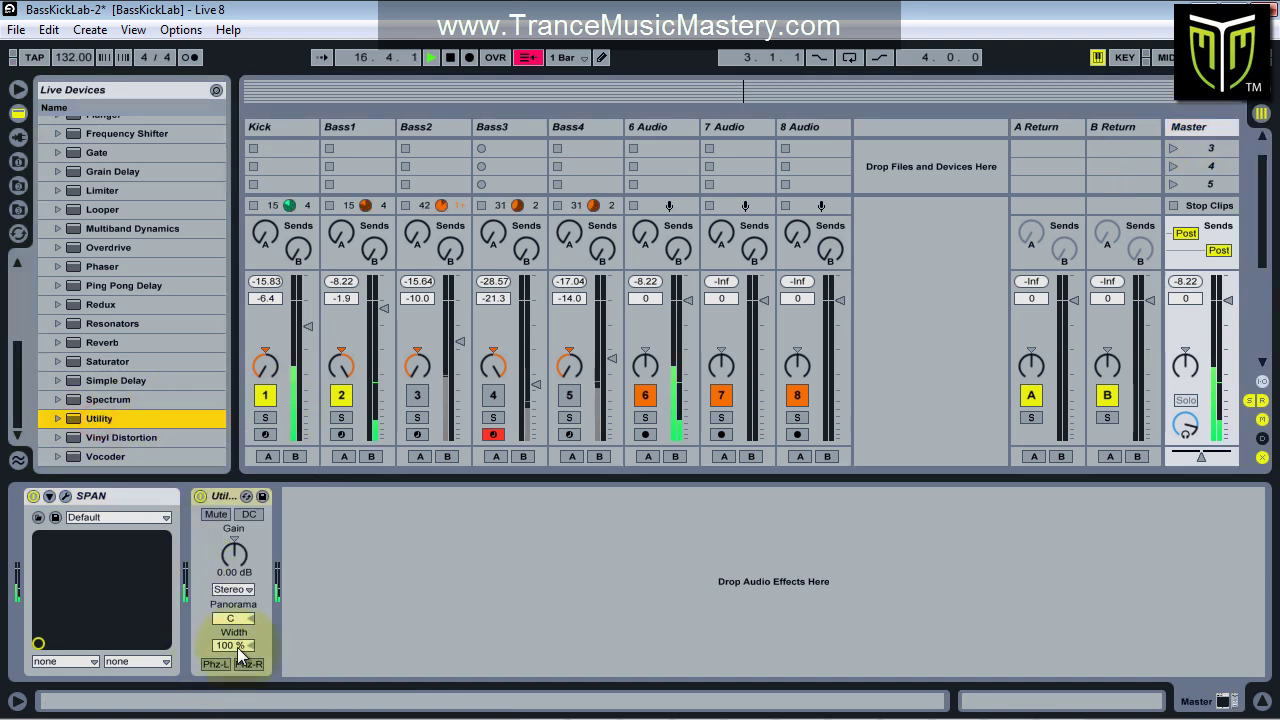
drag(240, 645, 240, 710)
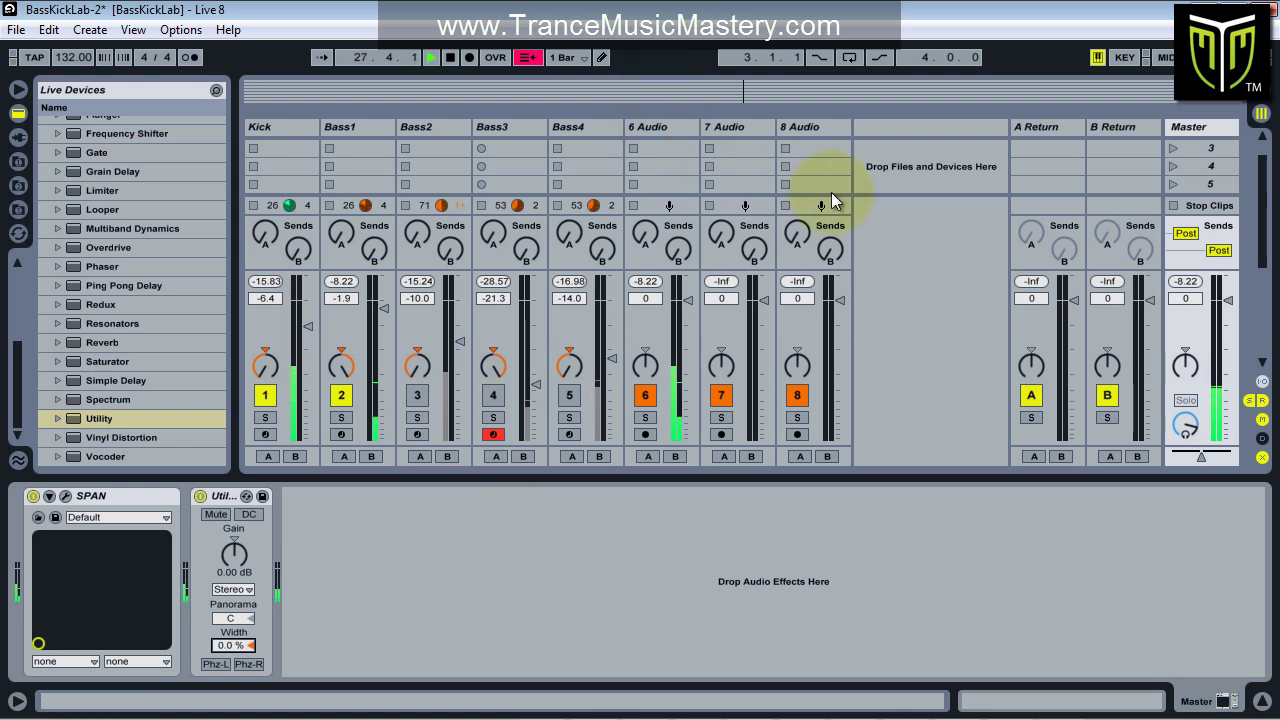
Open the SPAN analyzer window on the 6 Audio track and place it clear of the Kick and Bass1 channels.
click(652, 129)
click(73, 500)
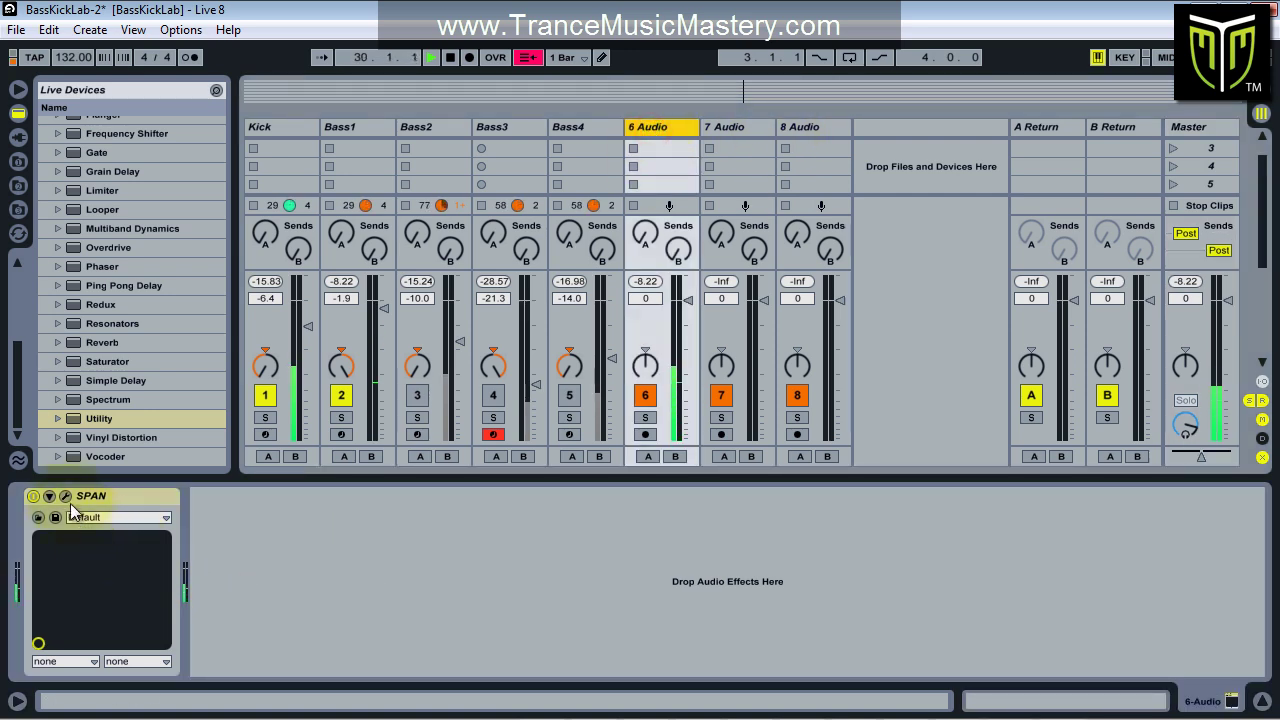
click(65, 497)
drag(752, 104, 692, 64)
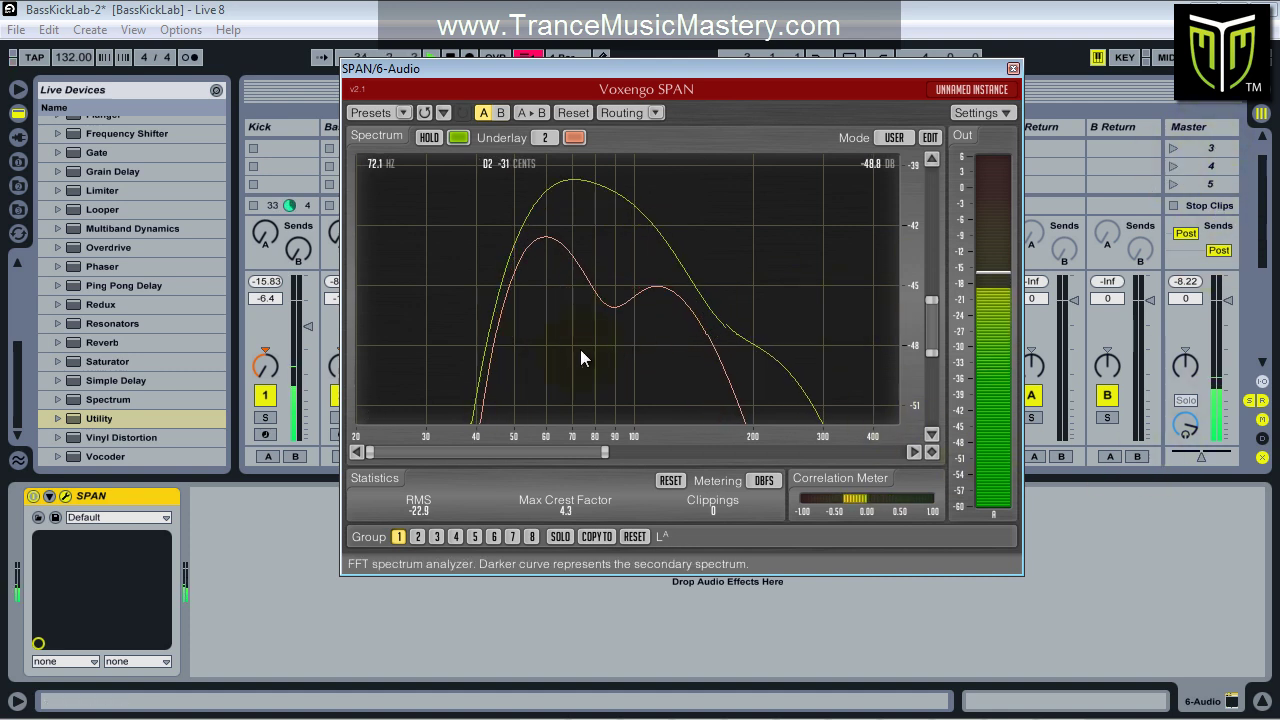
drag(813, 64, 863, 59)
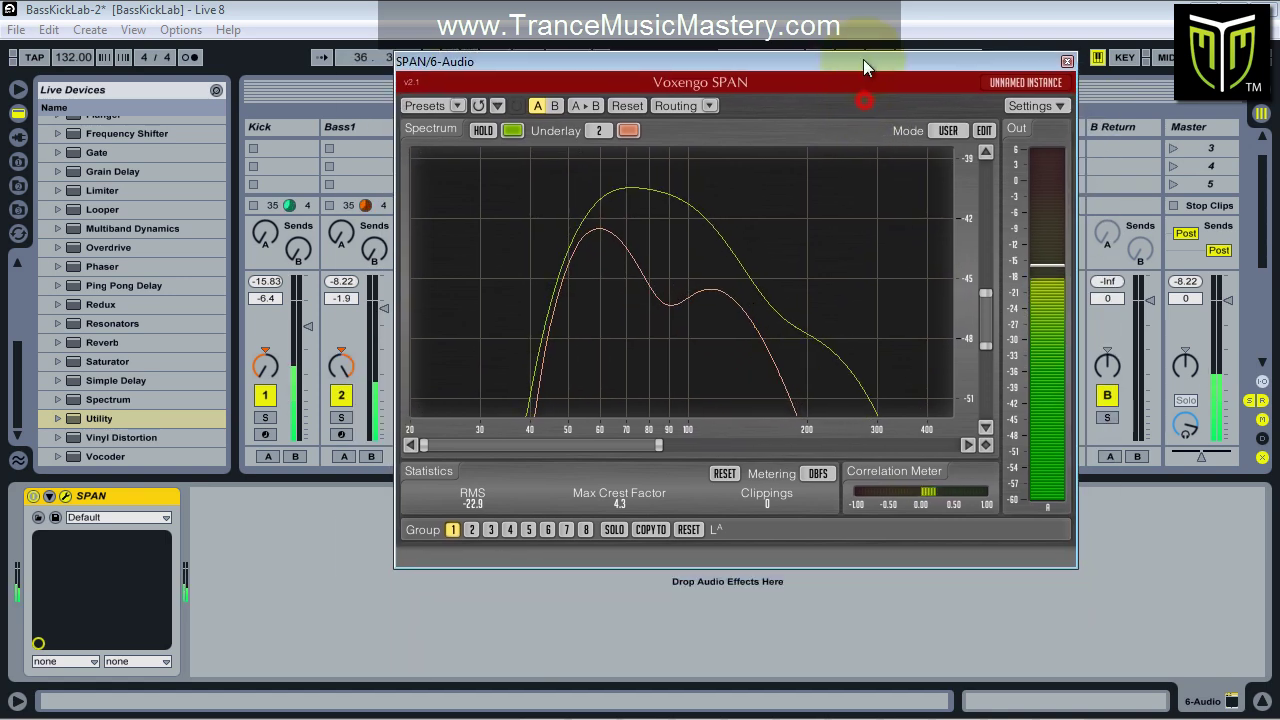
mouse_move(720, 61)
mouse_down()
mouse_move(758, 145)
mouse_move(729, 66)
mouse_up()
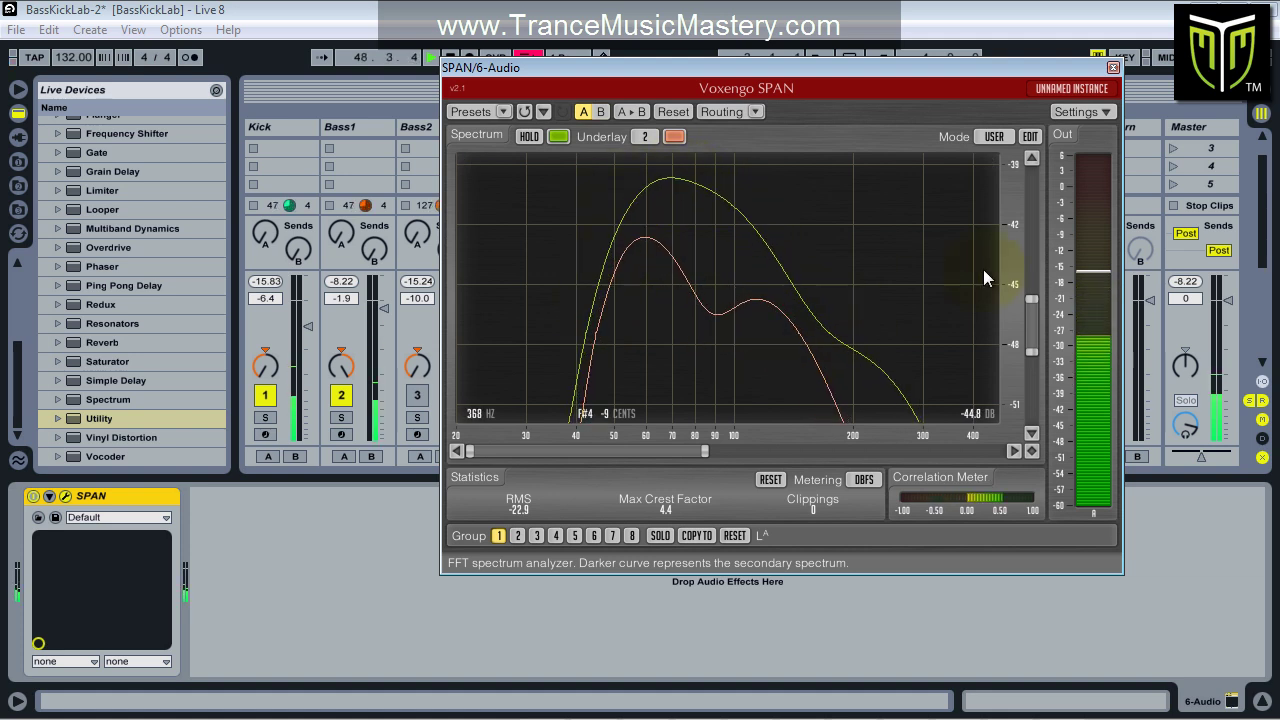
Expand the SPAN display range to -12 to -66 dB and 20 Hz to 20 kHz.
drag(1030, 297, 1035, 170)
drag(1029, 286, 1020, 437)
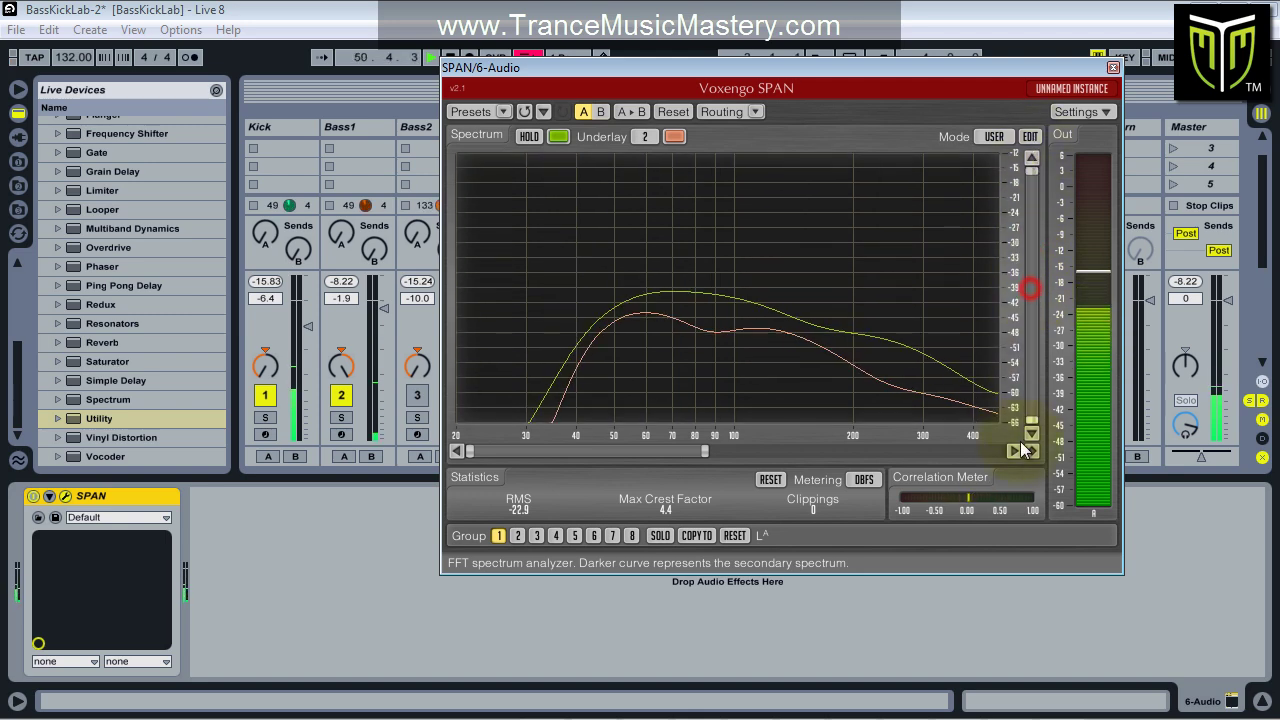
drag(706, 452, 1000, 452)
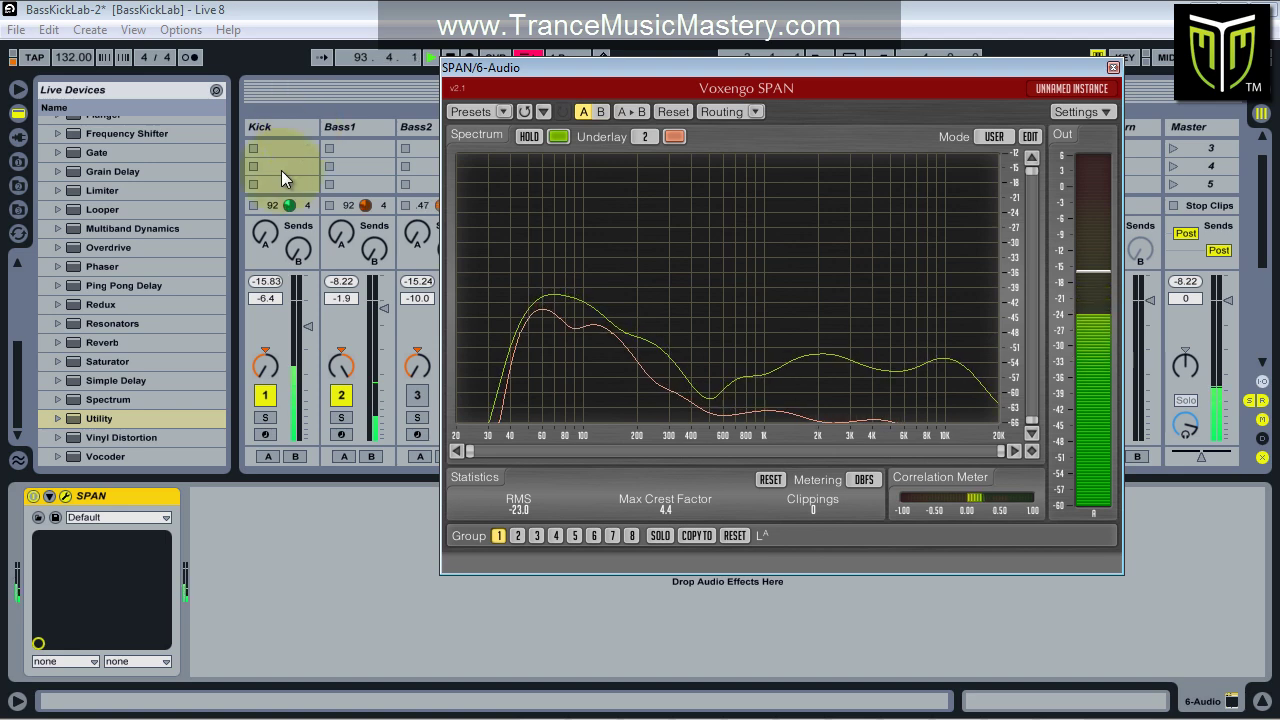
Add an EQ Eight to the Kick track and shift the SPAN window so the EQ controls are uncovered.
click(295, 126)
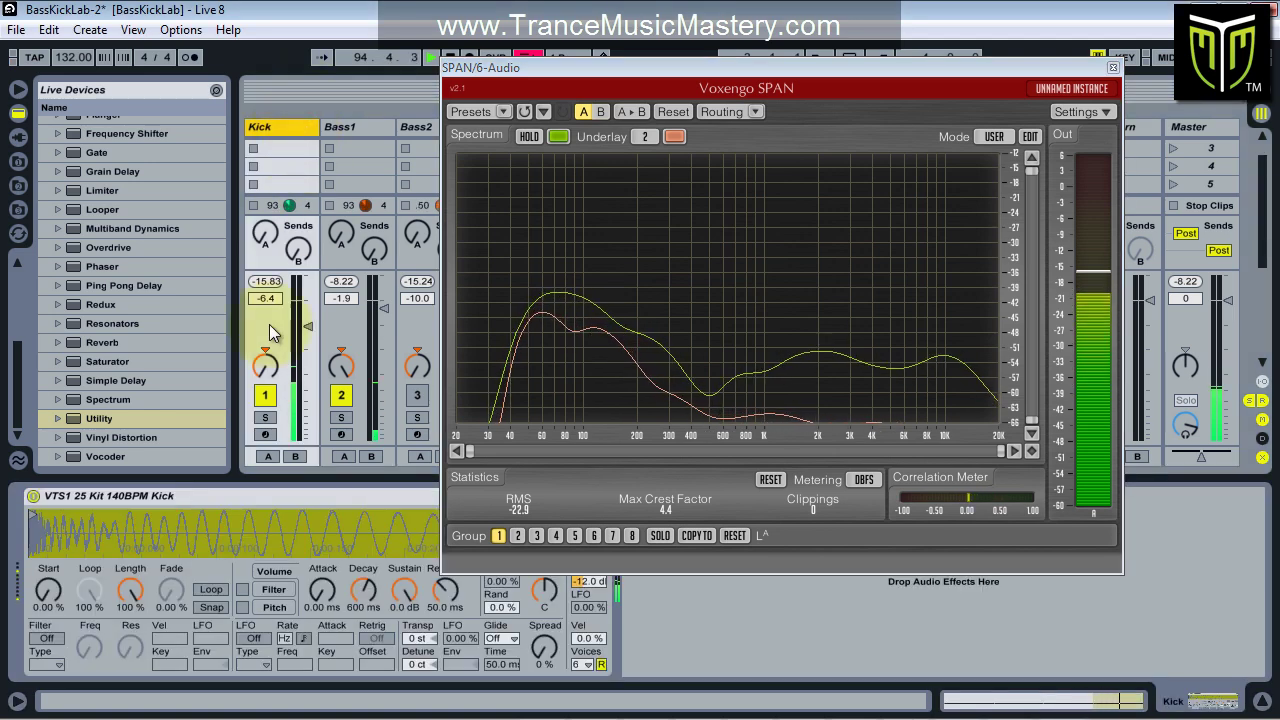
click(128, 192)
scroll(153, 234, up, 4)
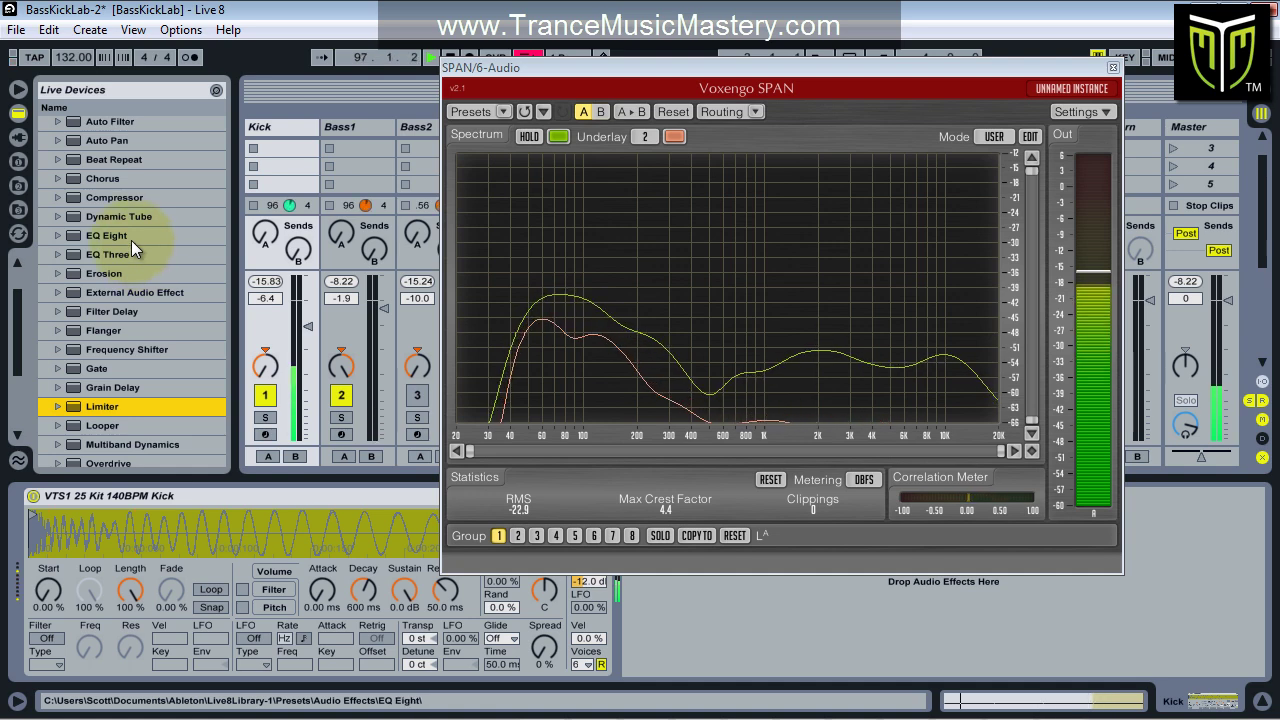
double_click(131, 238)
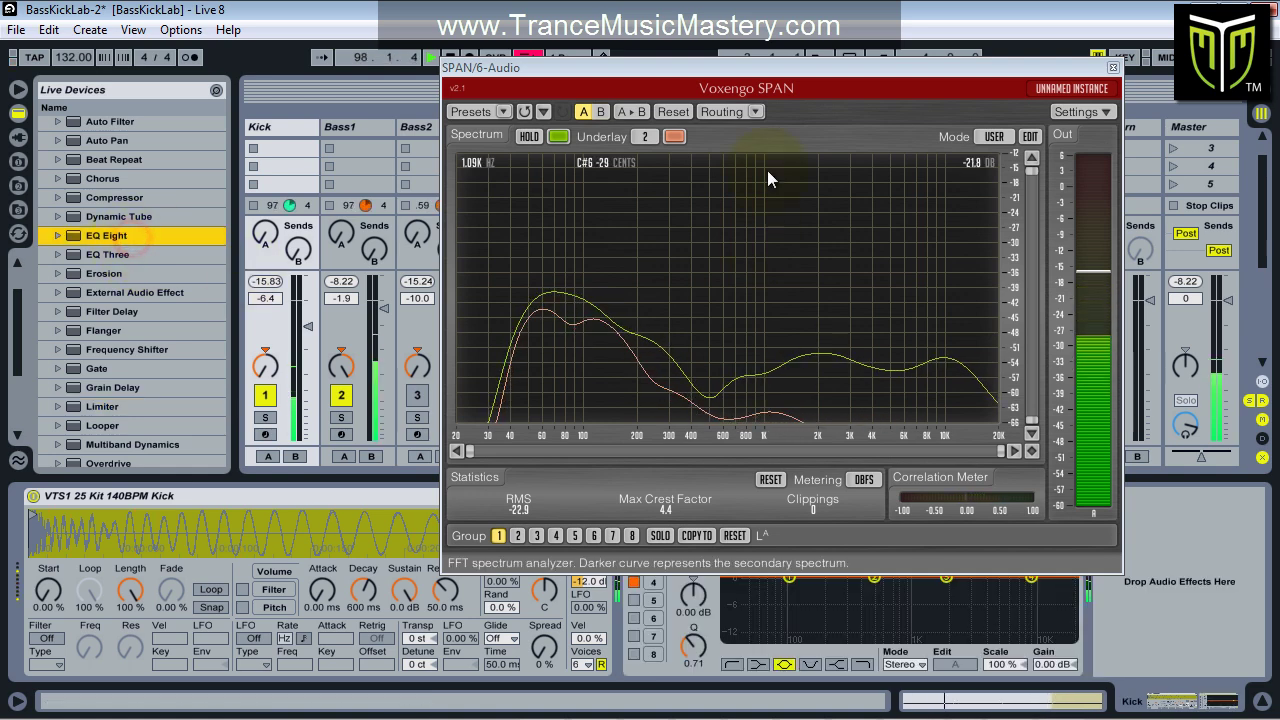
drag(779, 68, 768, 1)
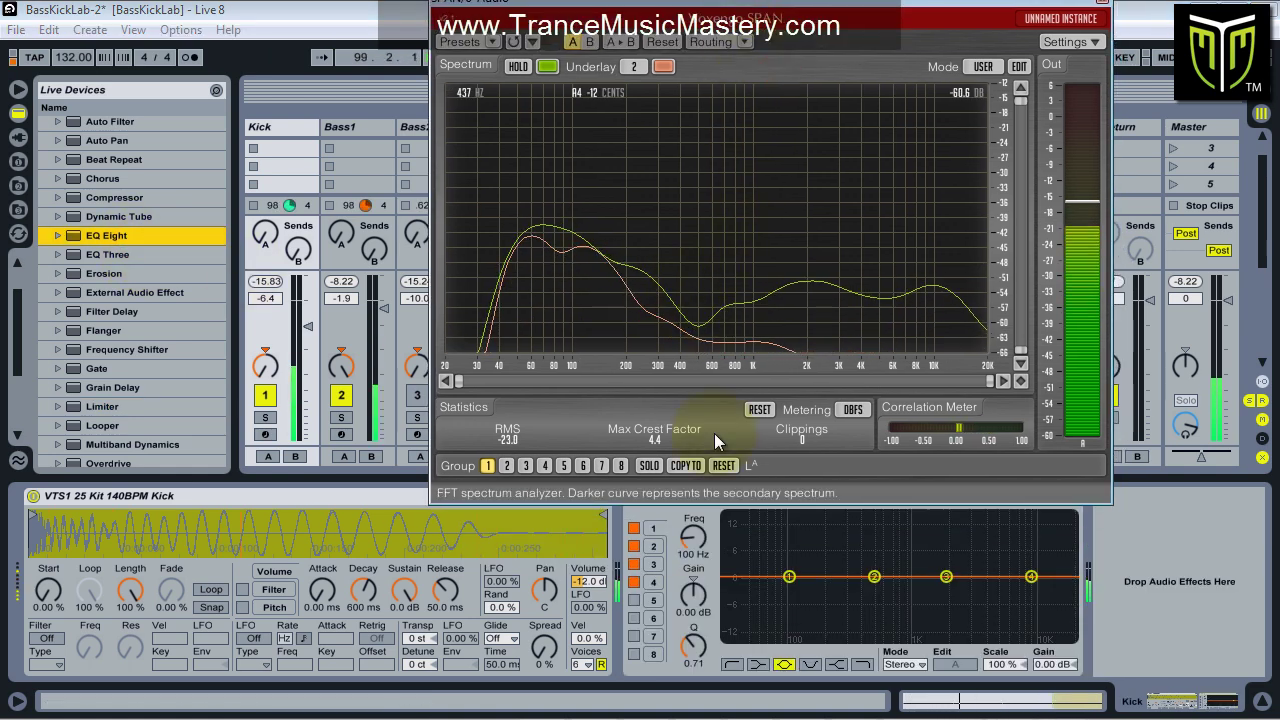
Set band 1 of the kick's EQ Eight to 120 Hz with a gain of -5.95 dB.
drag(700, 558, 710, 566)
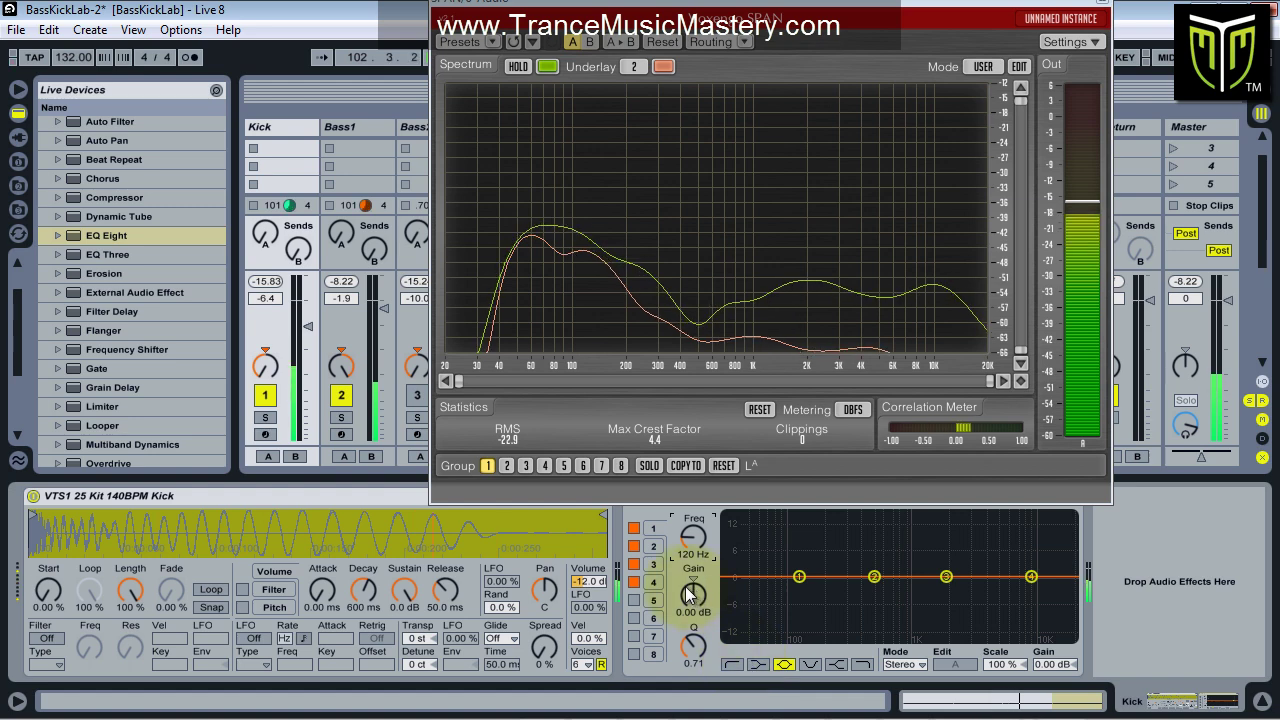
drag(693, 590, 691, 582)
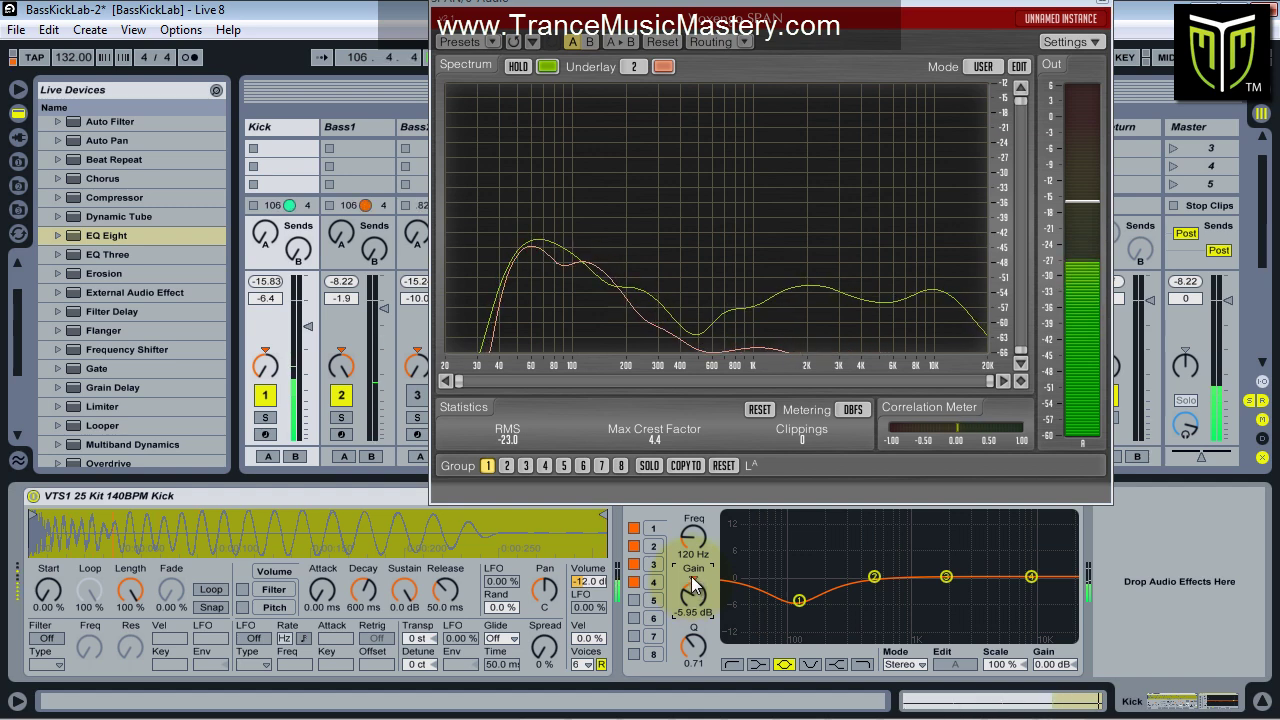
drag(752, 8, 752, 5)
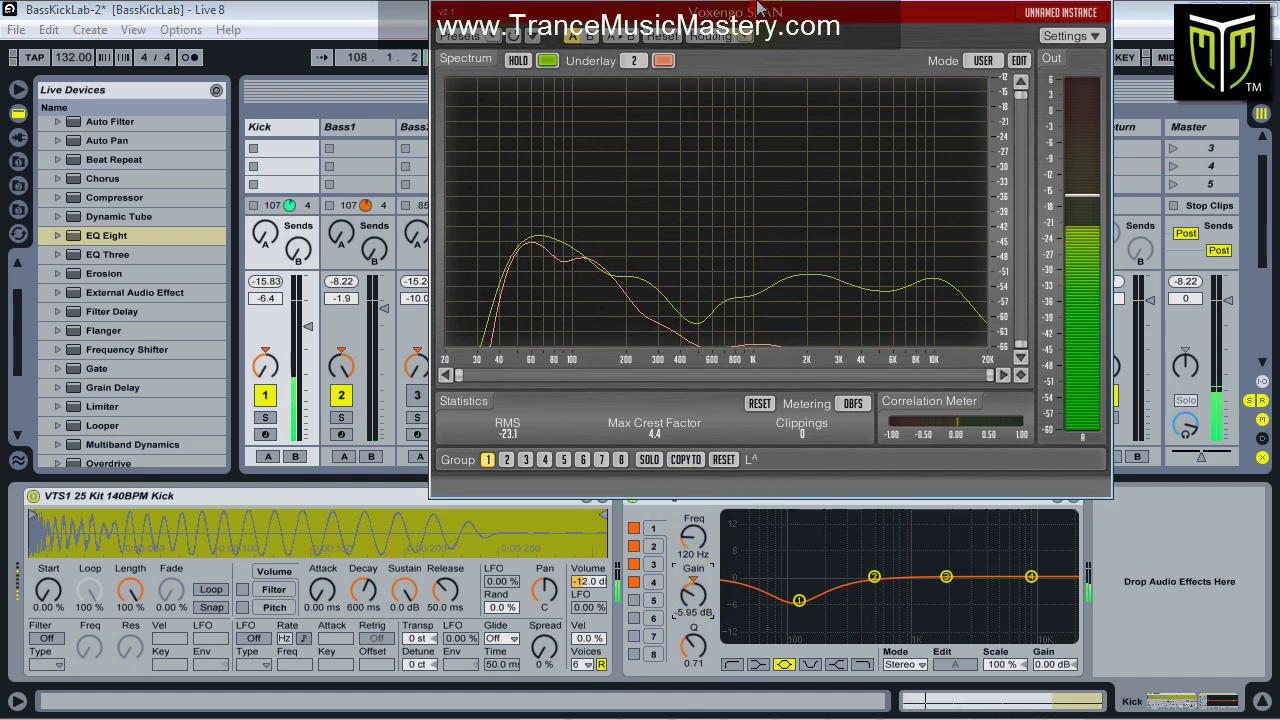
Bypass and re-enable the kick's EQ Eight repeatedly to compare the spectrum with and without the 120 Hz cut.
drag(983, 14, 486, 14)
click(634, 496)
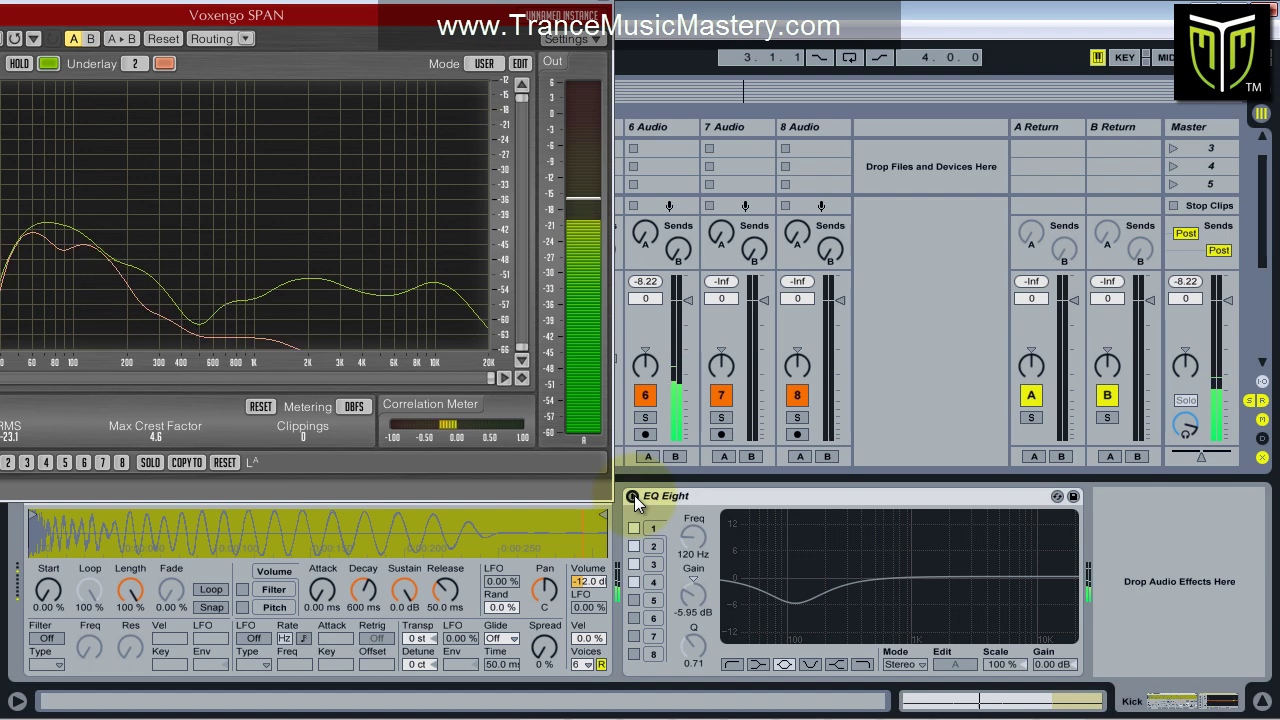
click(634, 496)
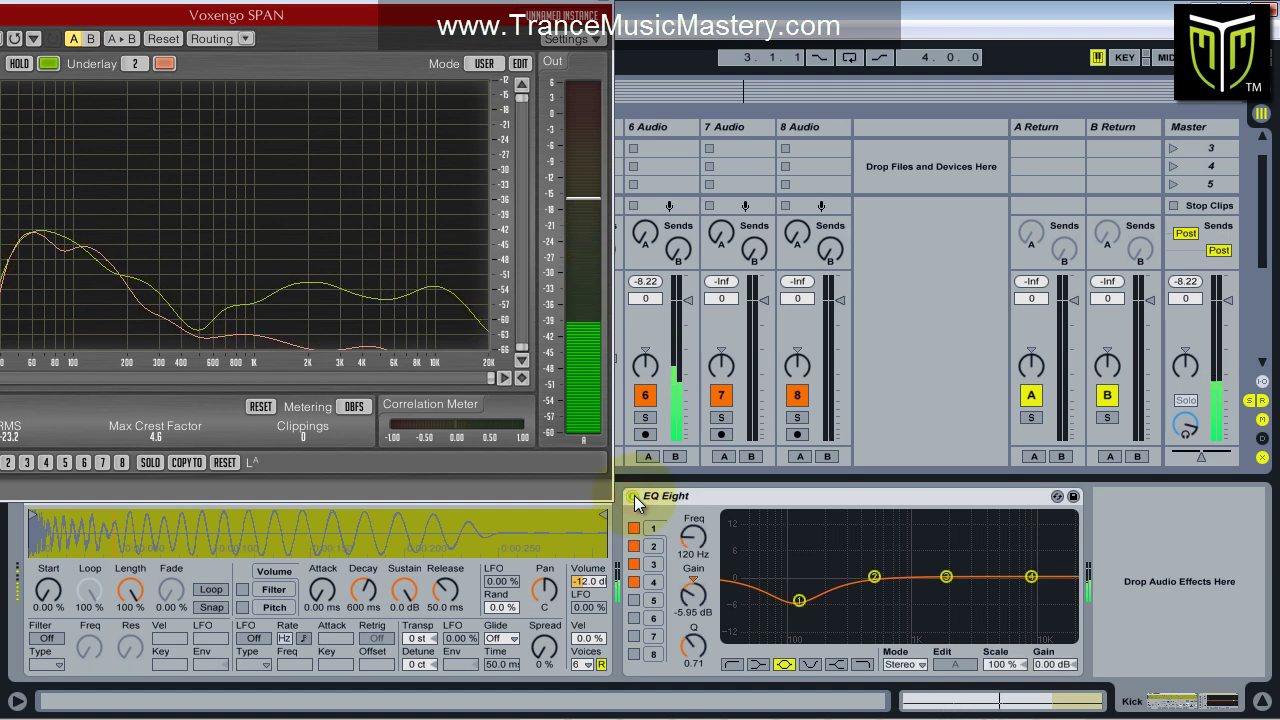
click(634, 496)
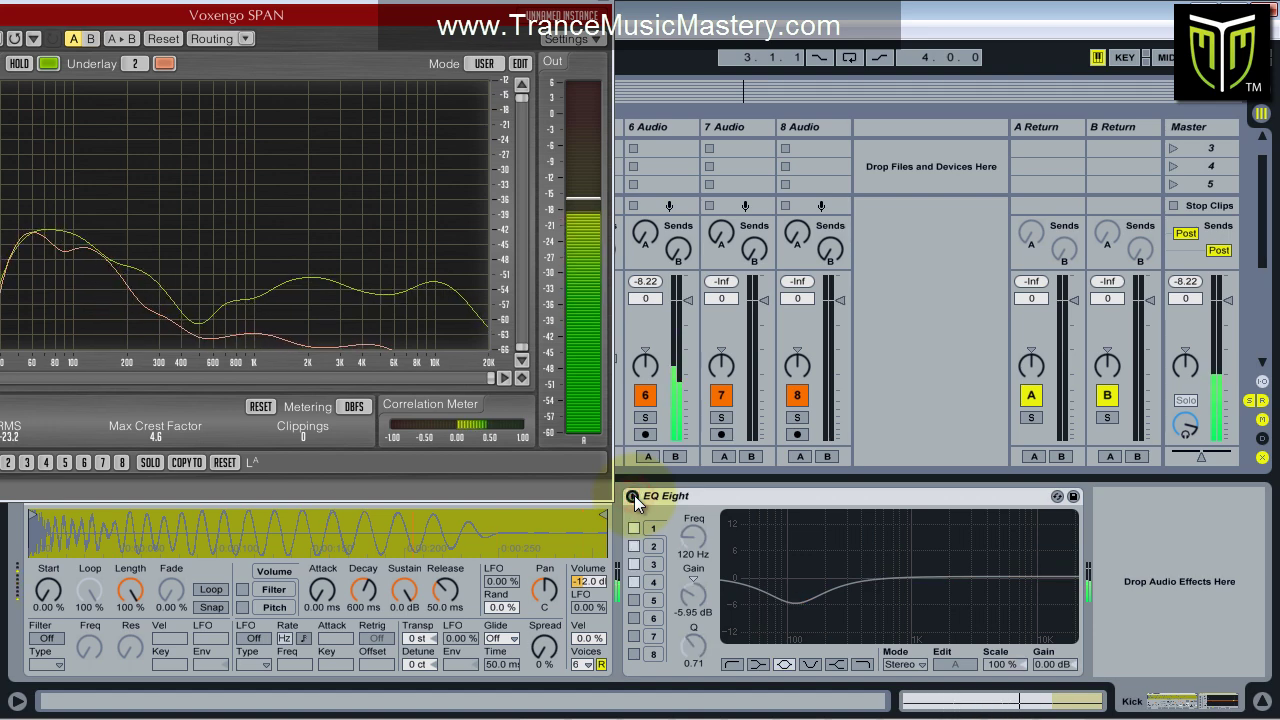
click(634, 496)
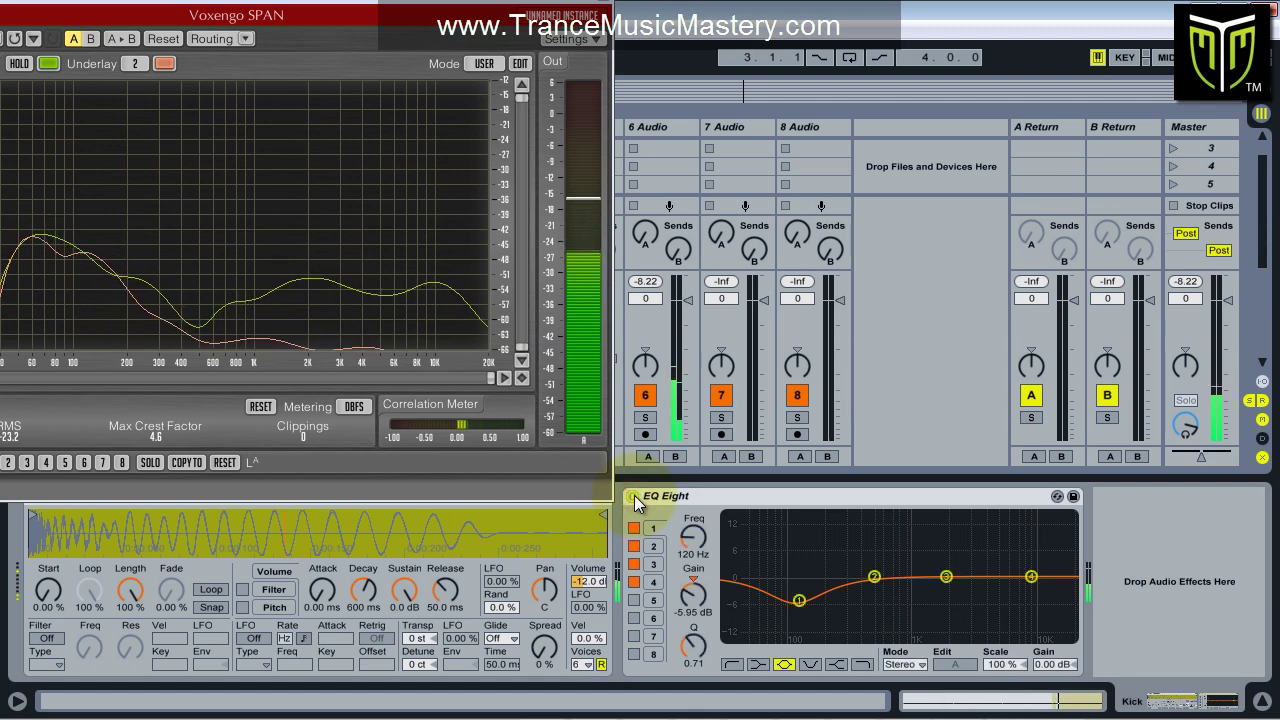
click(634, 496)
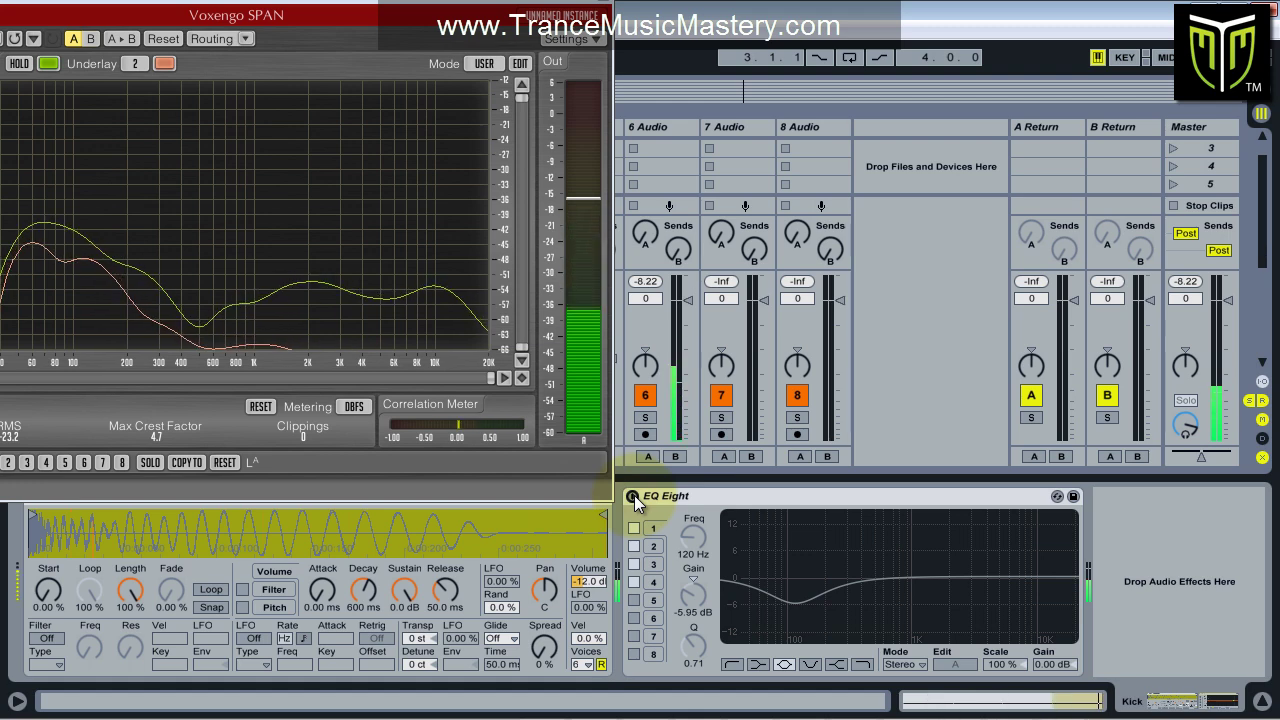
Re-enable the kick's EQ Eight and set band 1 to 160 Hz with a Q of 2.82.
click(634, 495)
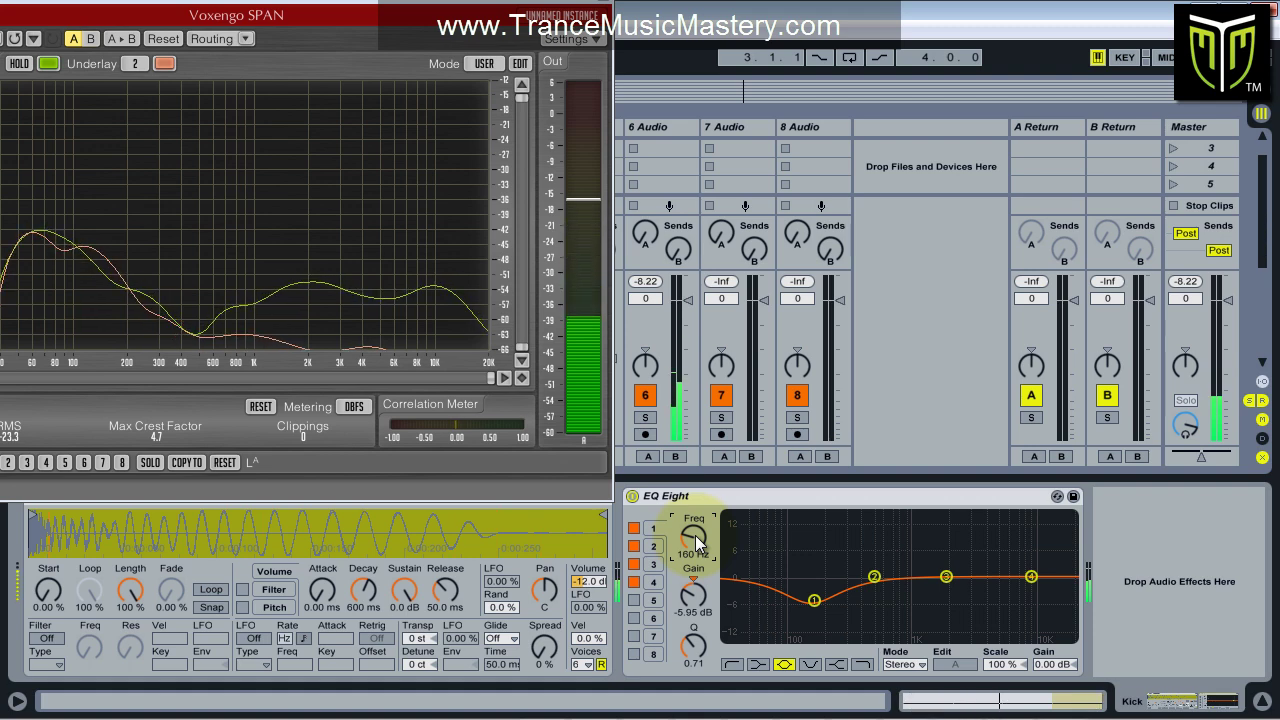
click(695, 646)
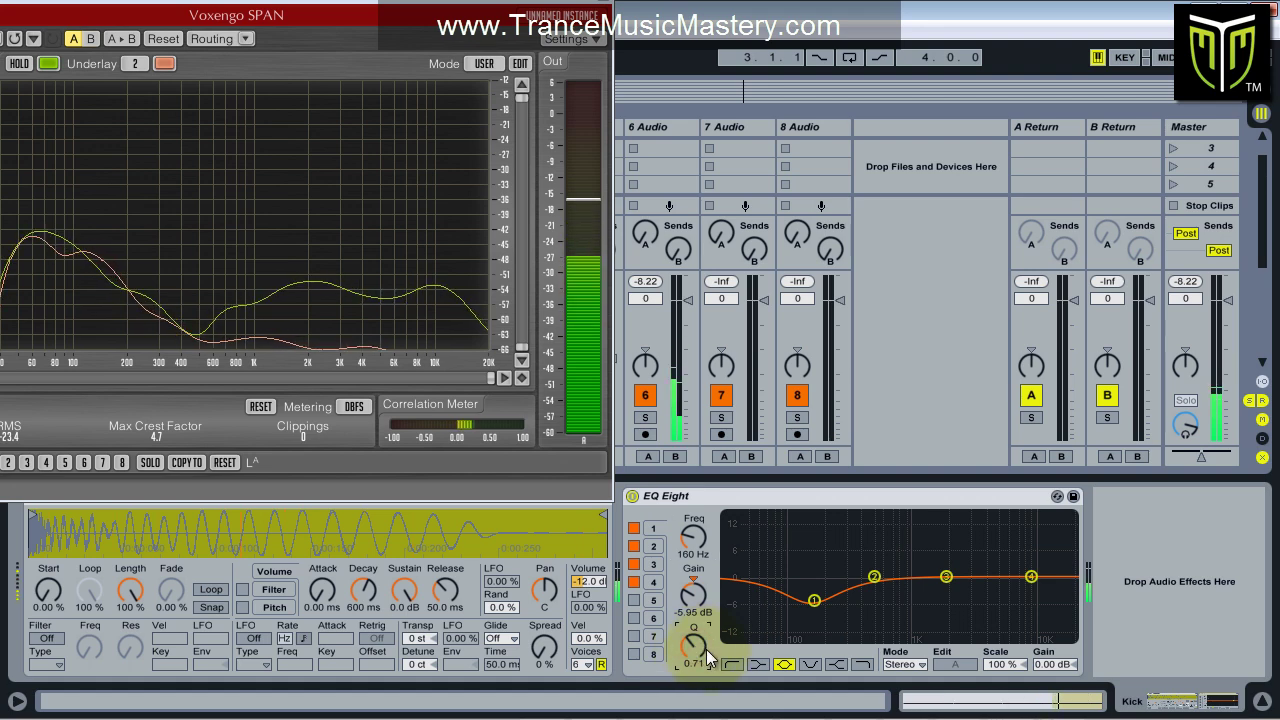
drag(691, 649, 697, 651)
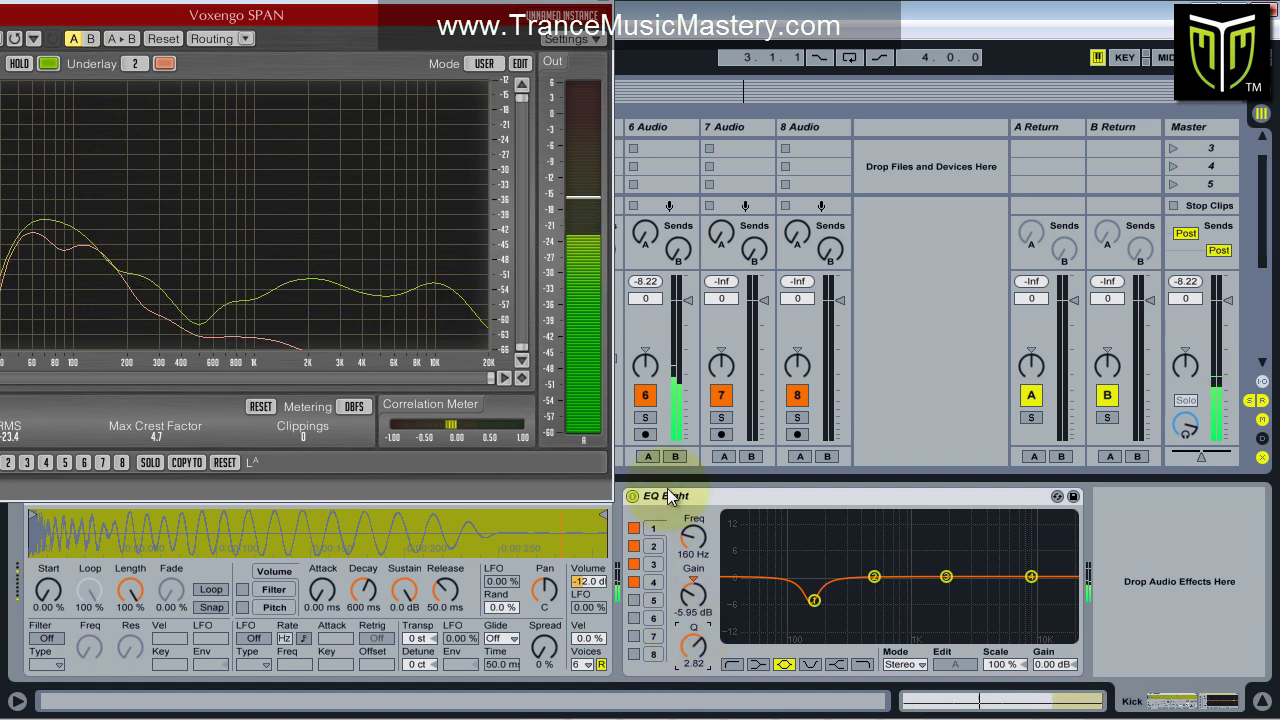
Compare the kick with and without the narrow 160 Hz cut by toggling EQ Eight, leaving it enabled.
click(630, 498)
click(631, 498)
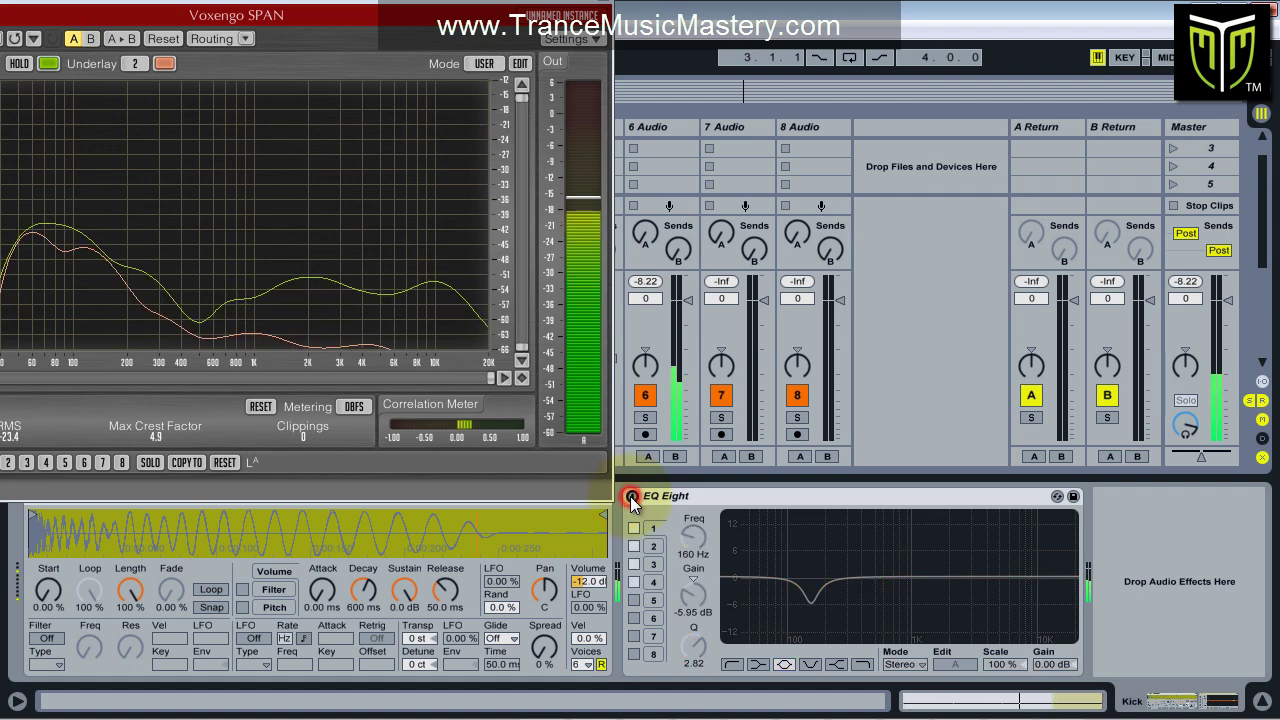
click(631, 498)
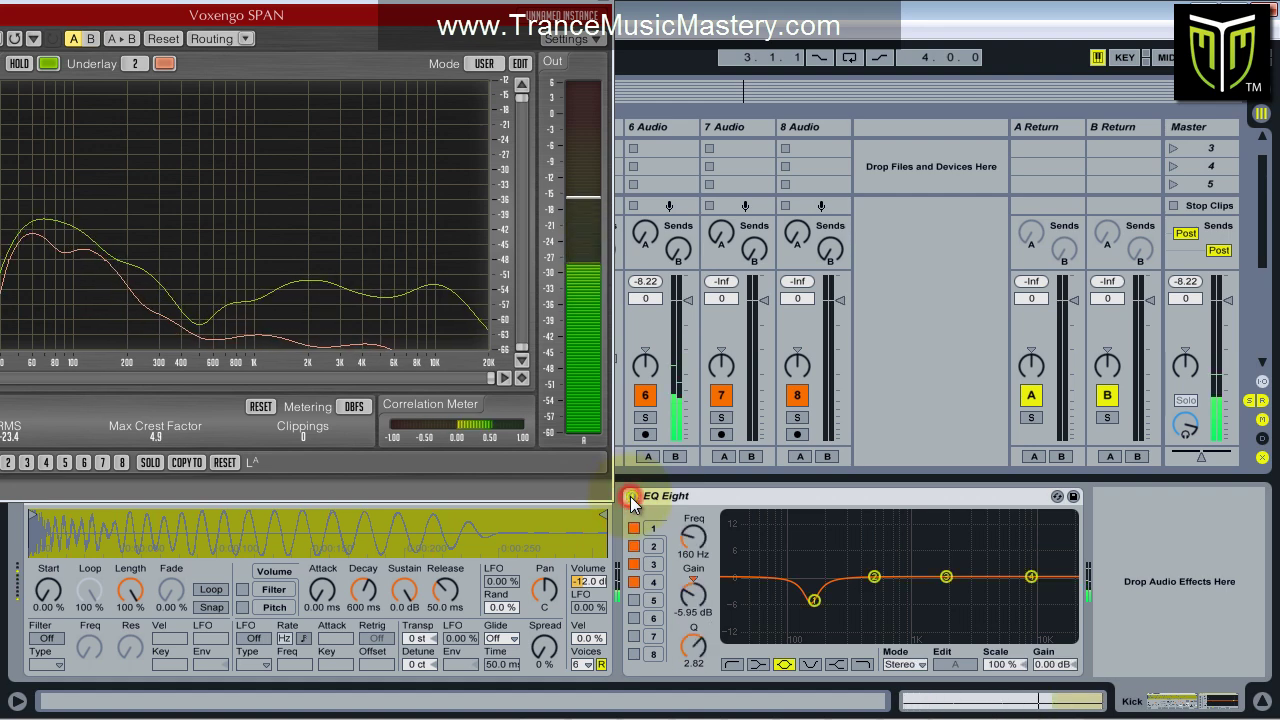
Lower band 1 of the kick's EQ Eight to 111 Hz and compare the cut by bypassing and re-enabling the EQ.
click(631, 498)
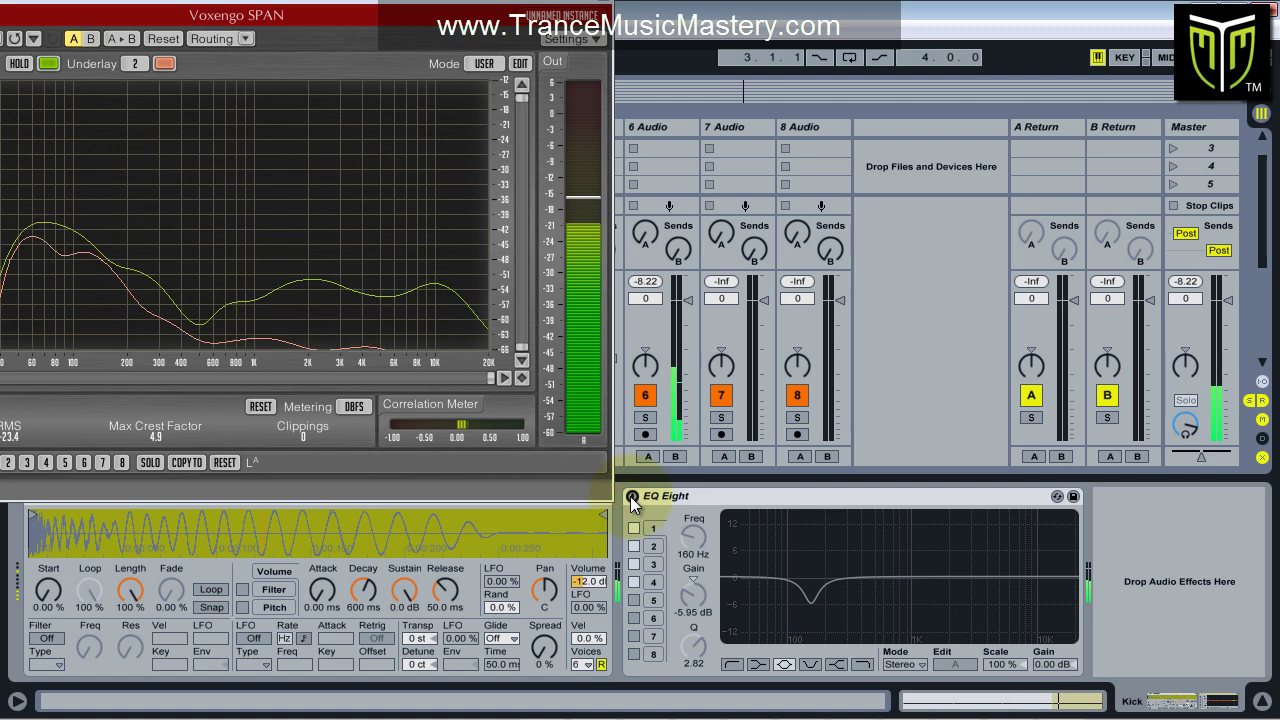
click(631, 498)
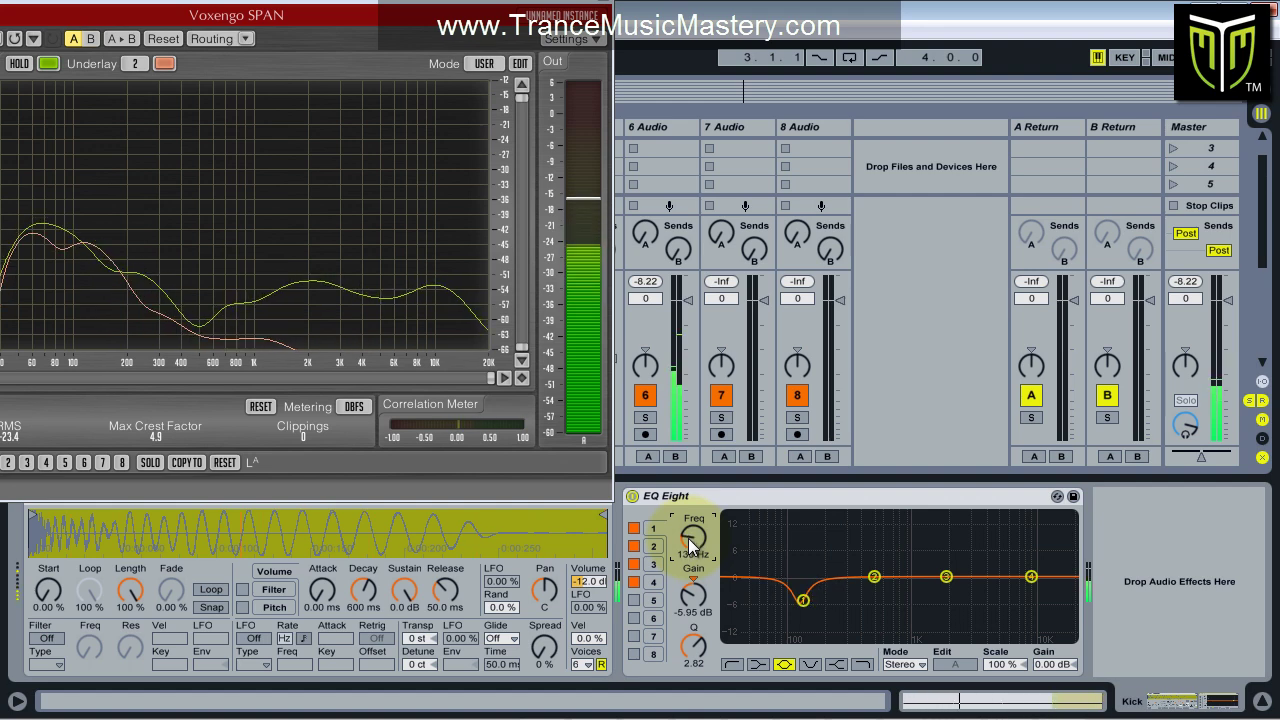
drag(690, 545, 690, 549)
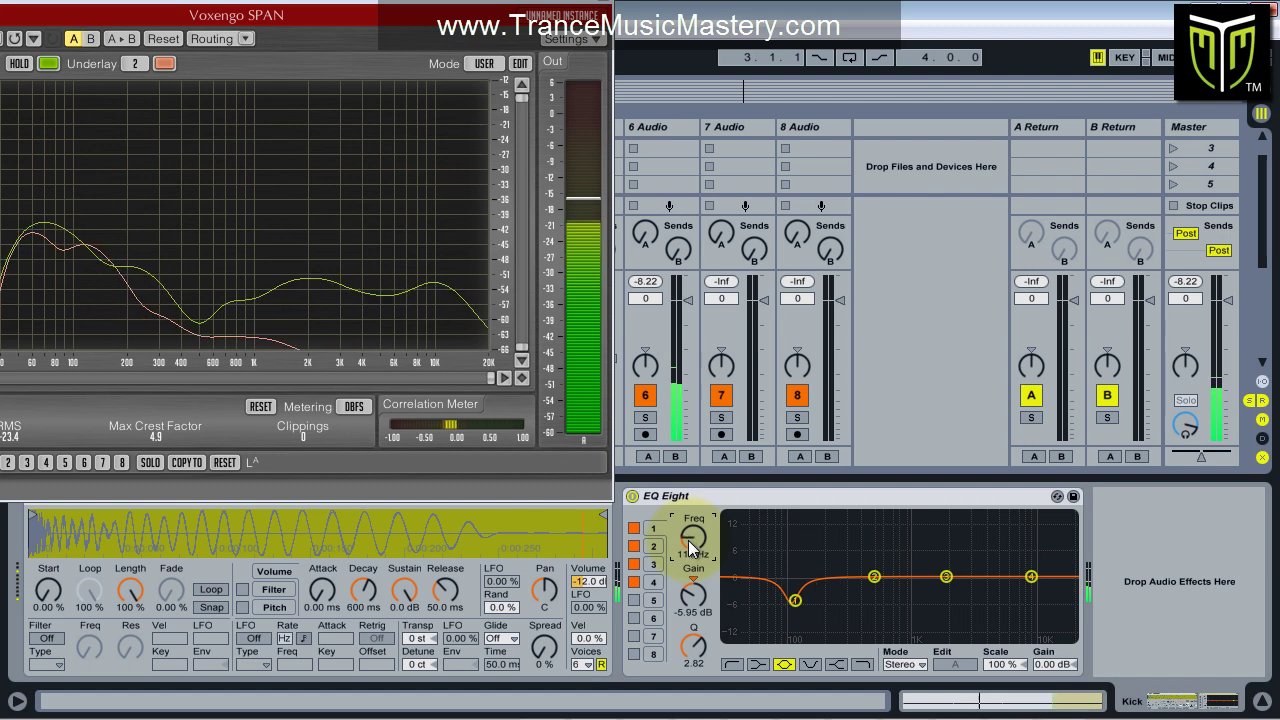
click(634, 497)
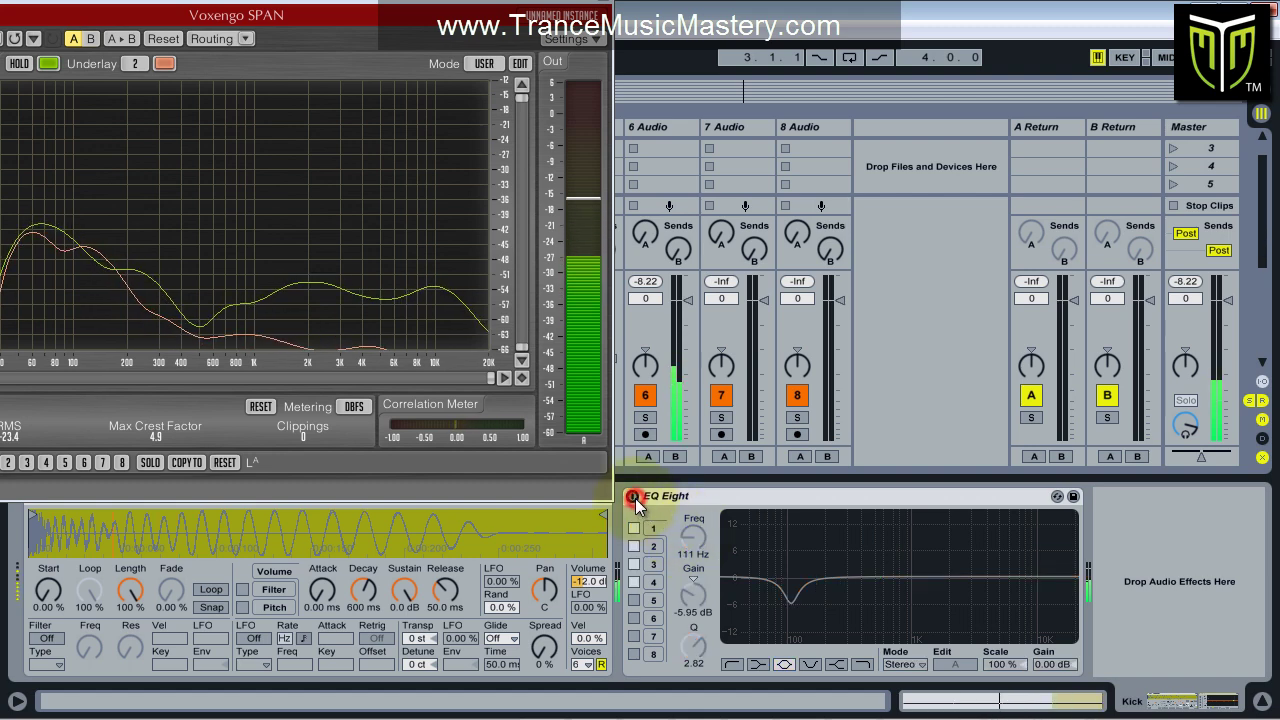
click(635, 498)
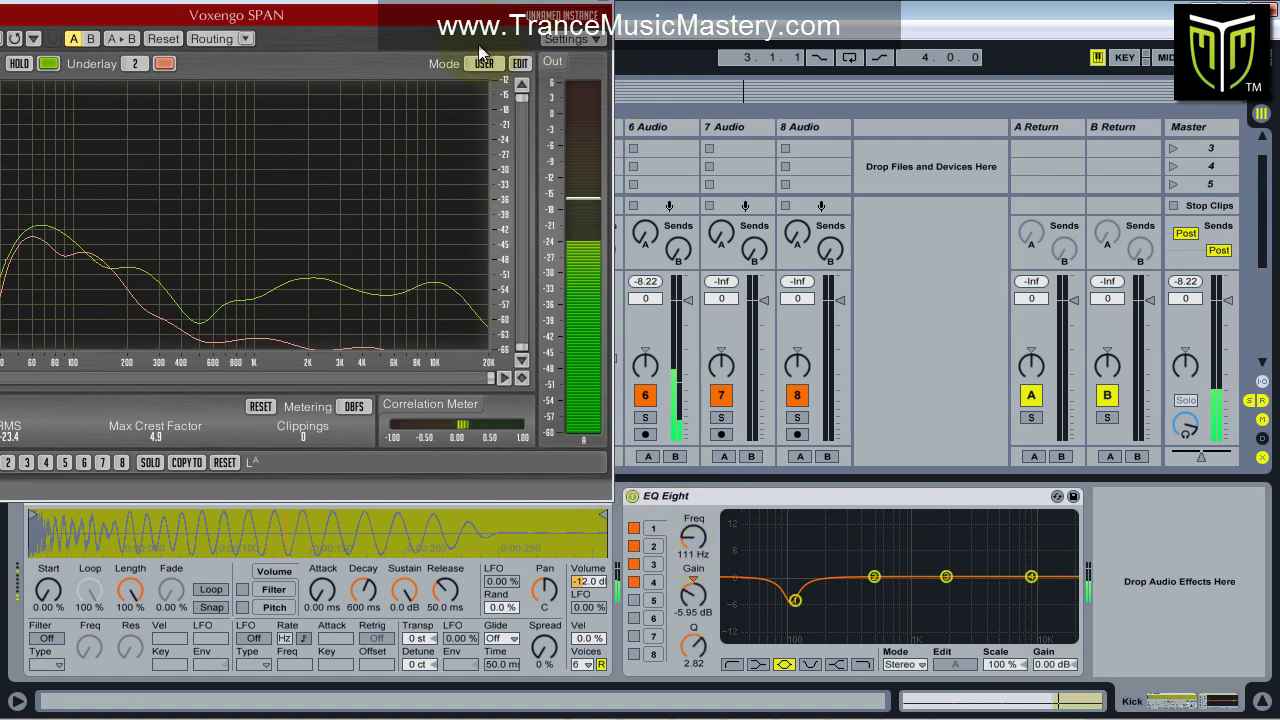
Reposition the SPAN window so its full spectrum and the Kick and Bass tracks can be seen together.
drag(453, 10, 918, 8)
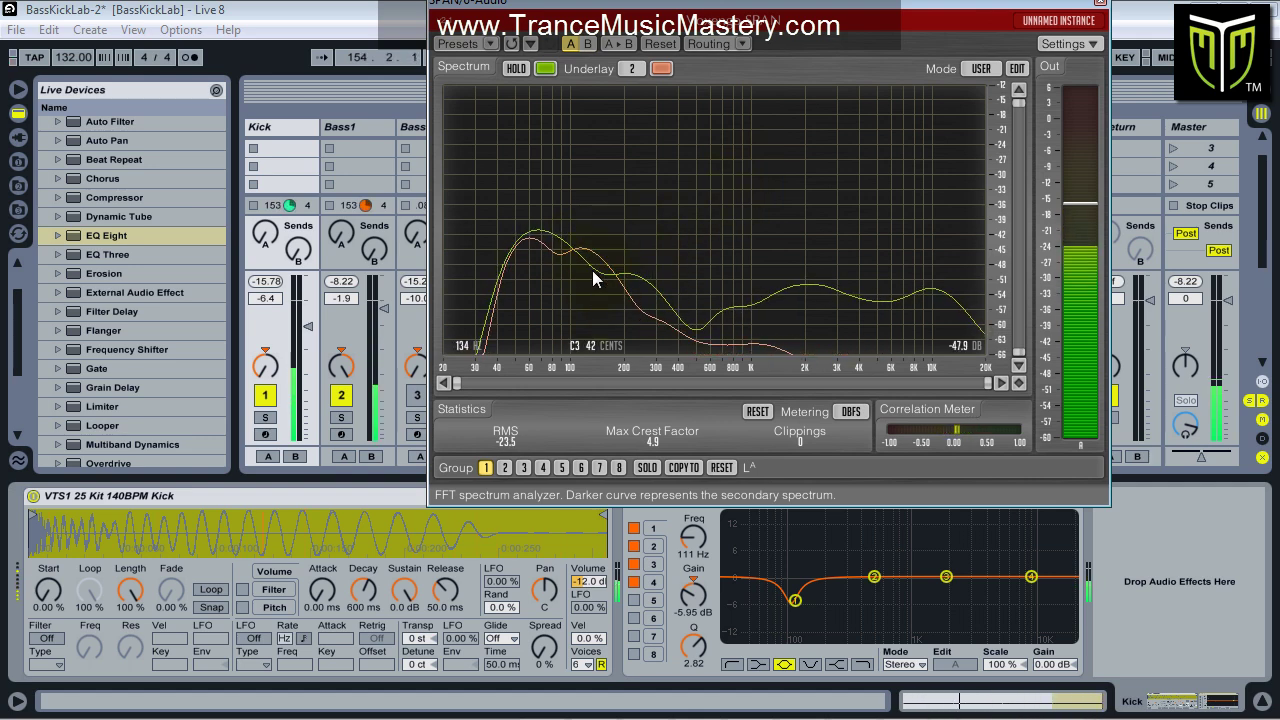
drag(600, 3, 602, 43)
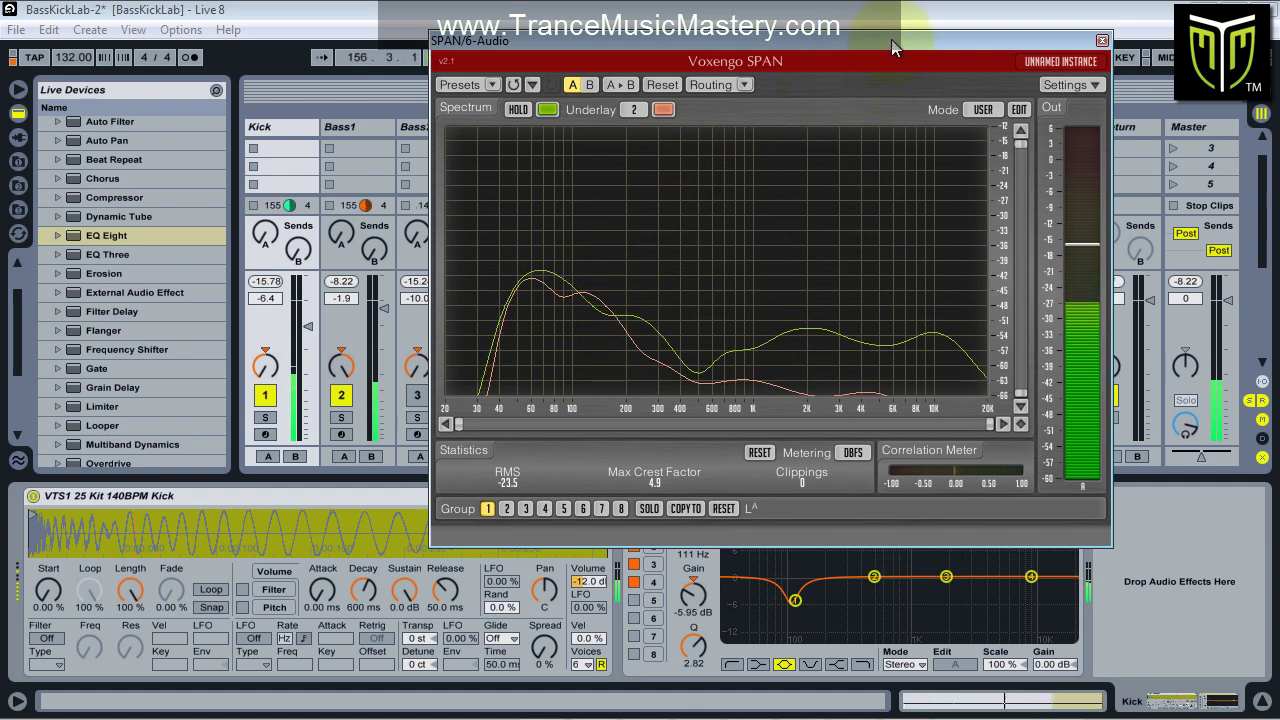
drag(884, 27, 909, 0)
Add EQ Eight to the Bass1 track and set band 1 to 120 Hz with a gain of 4.76 dB.
click(372, 124)
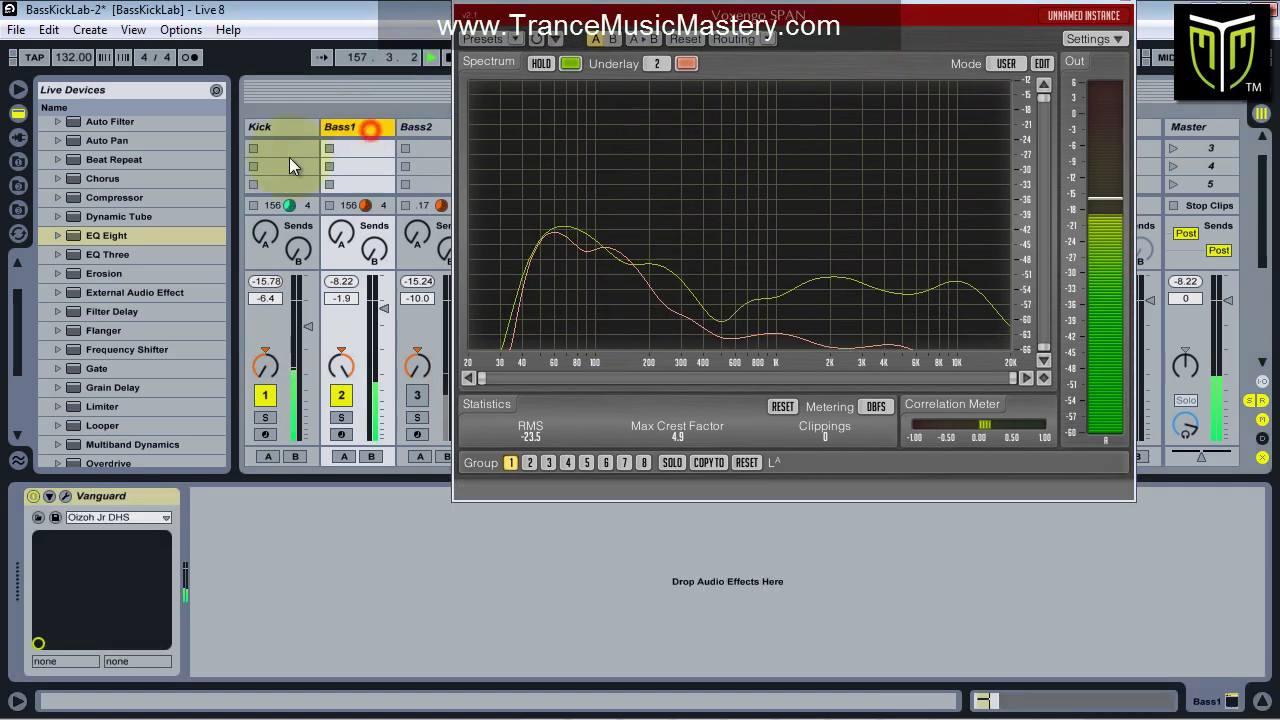
drag(105, 236, 273, 545)
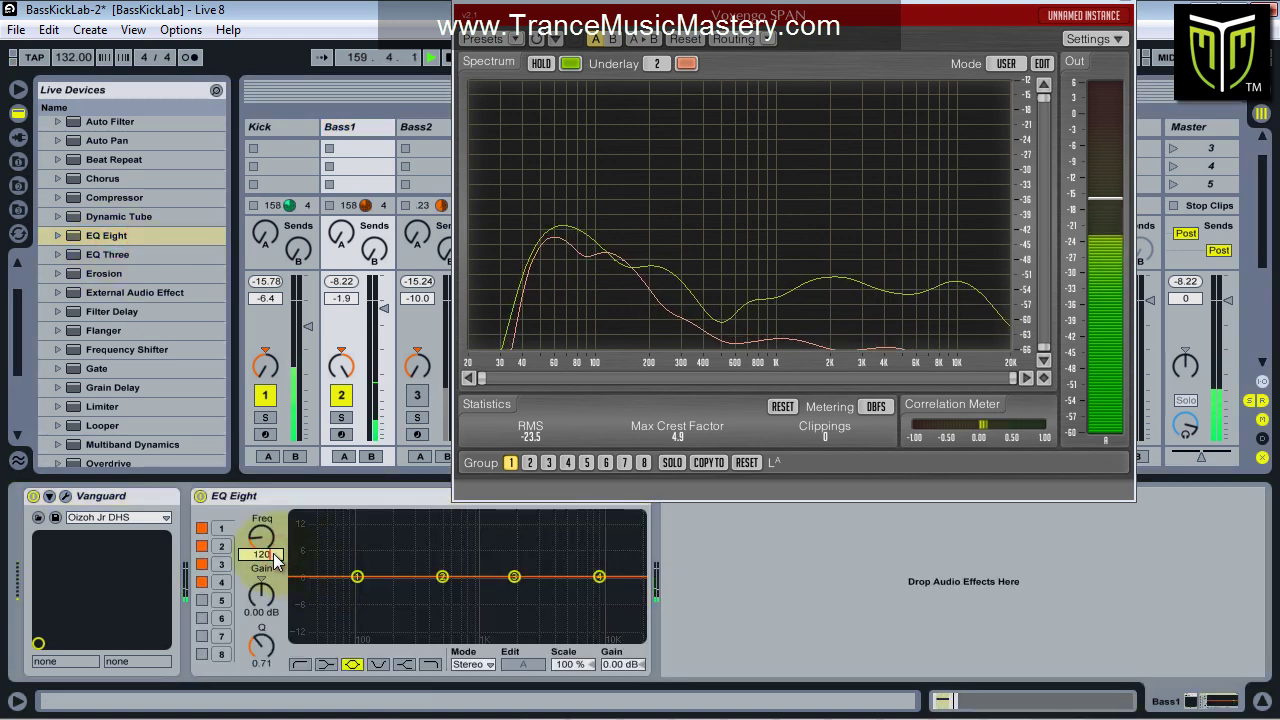
click(265, 604)
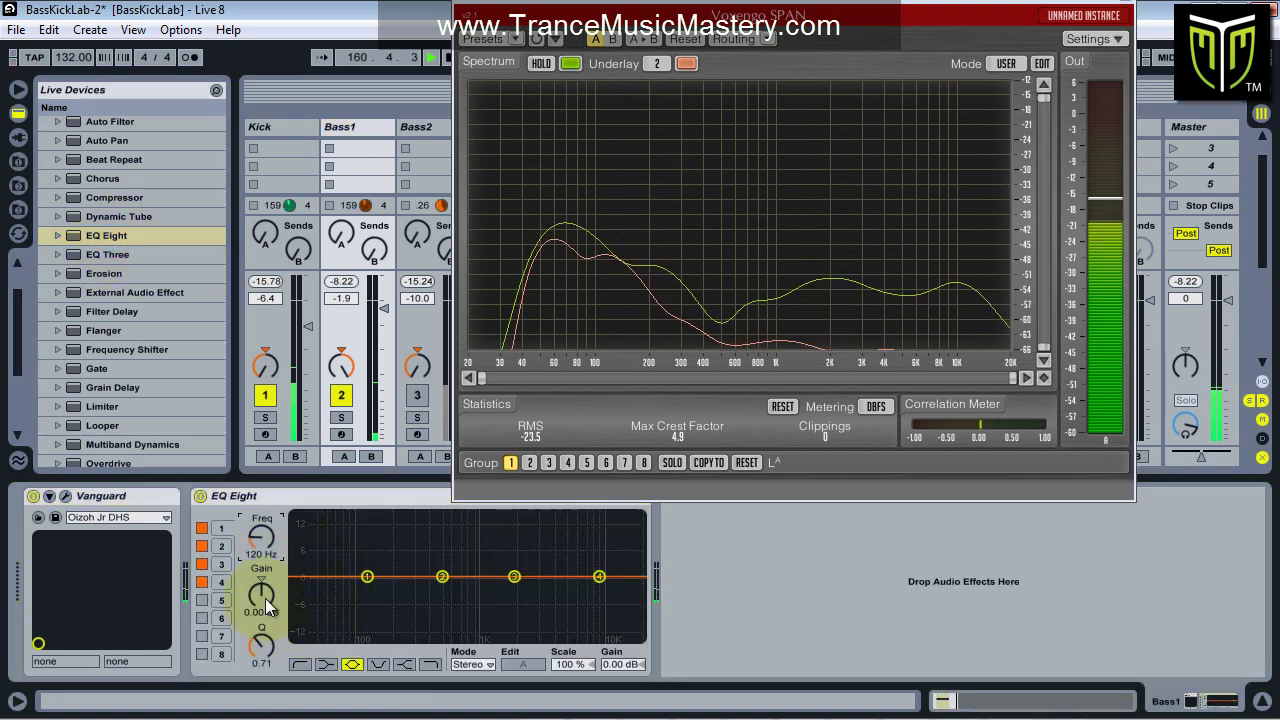
drag(265, 598, 265, 610)
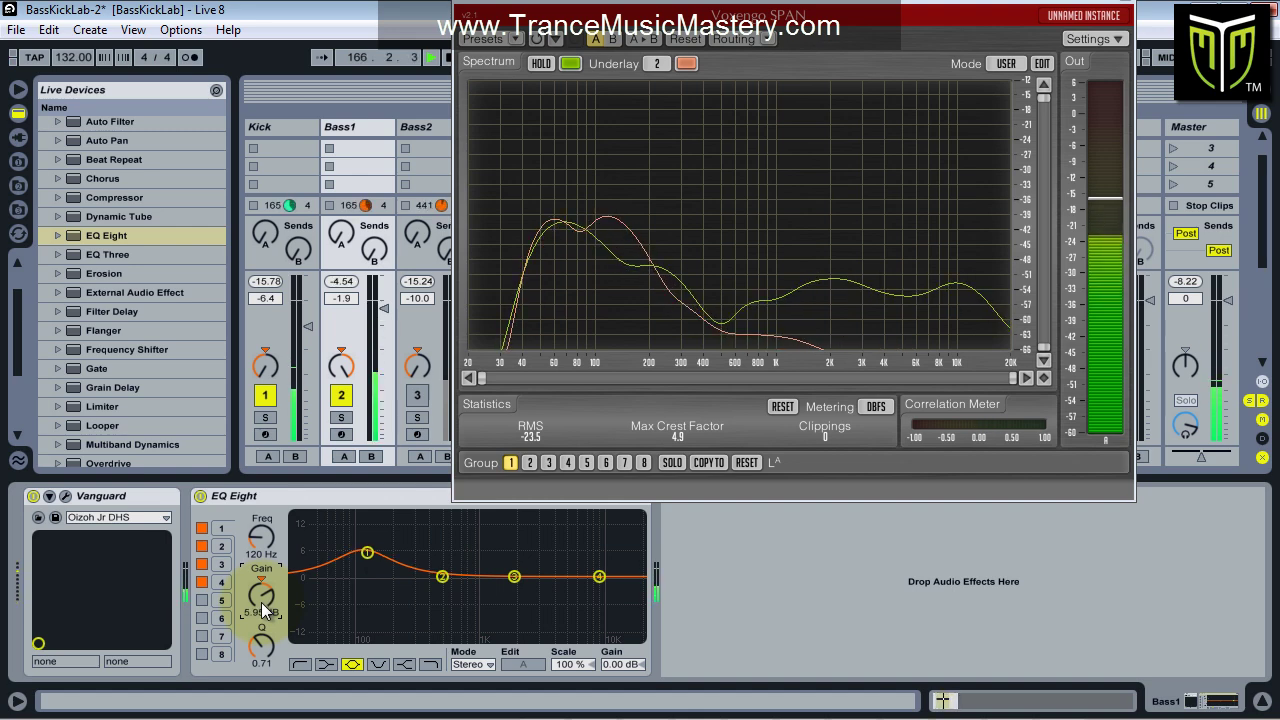
drag(265, 610, 265, 610)
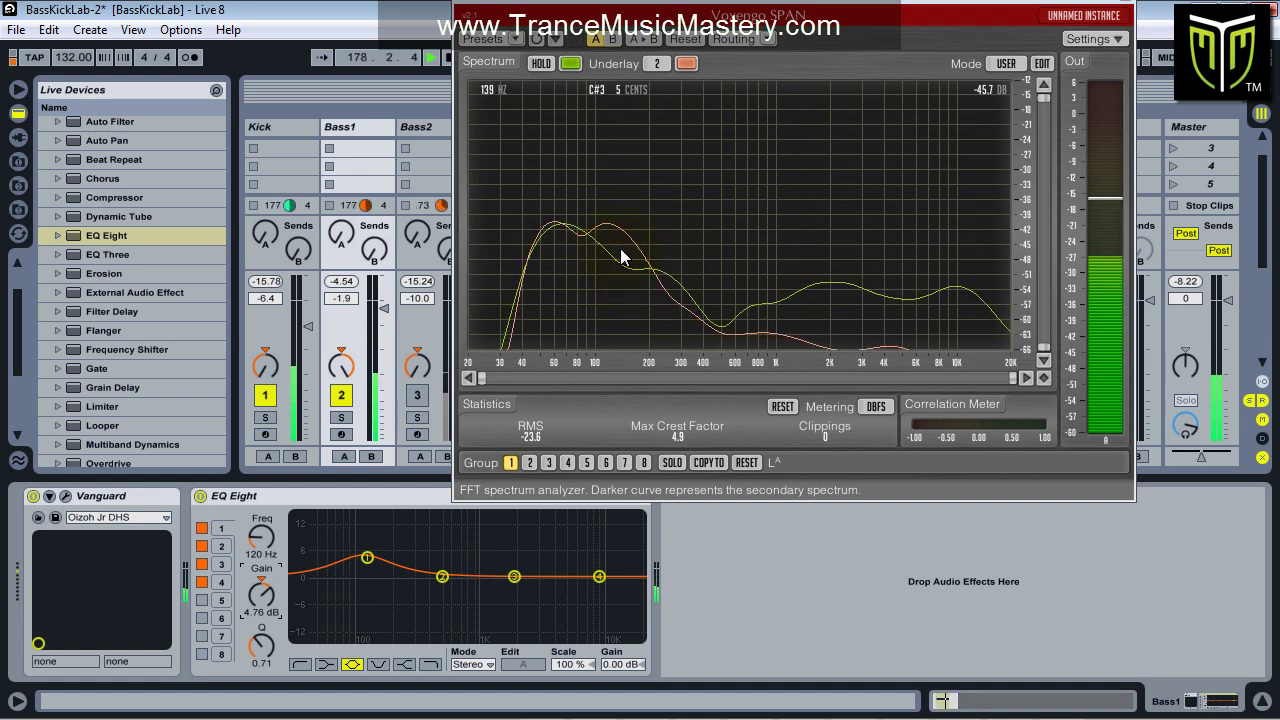
Compare Bass1 with and without the 120 Hz boost by toggling EQ Eight, then reduce band 1's gain to 3.57 dB.
click(200, 496)
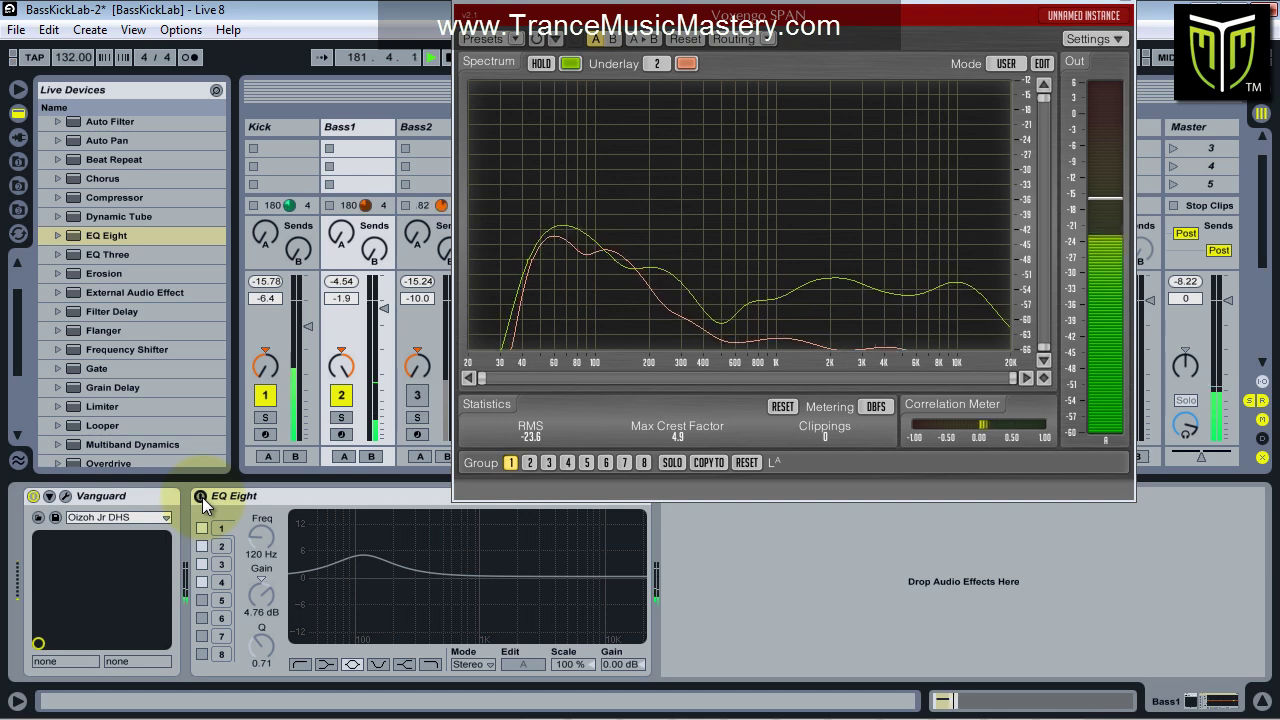
click(200, 496)
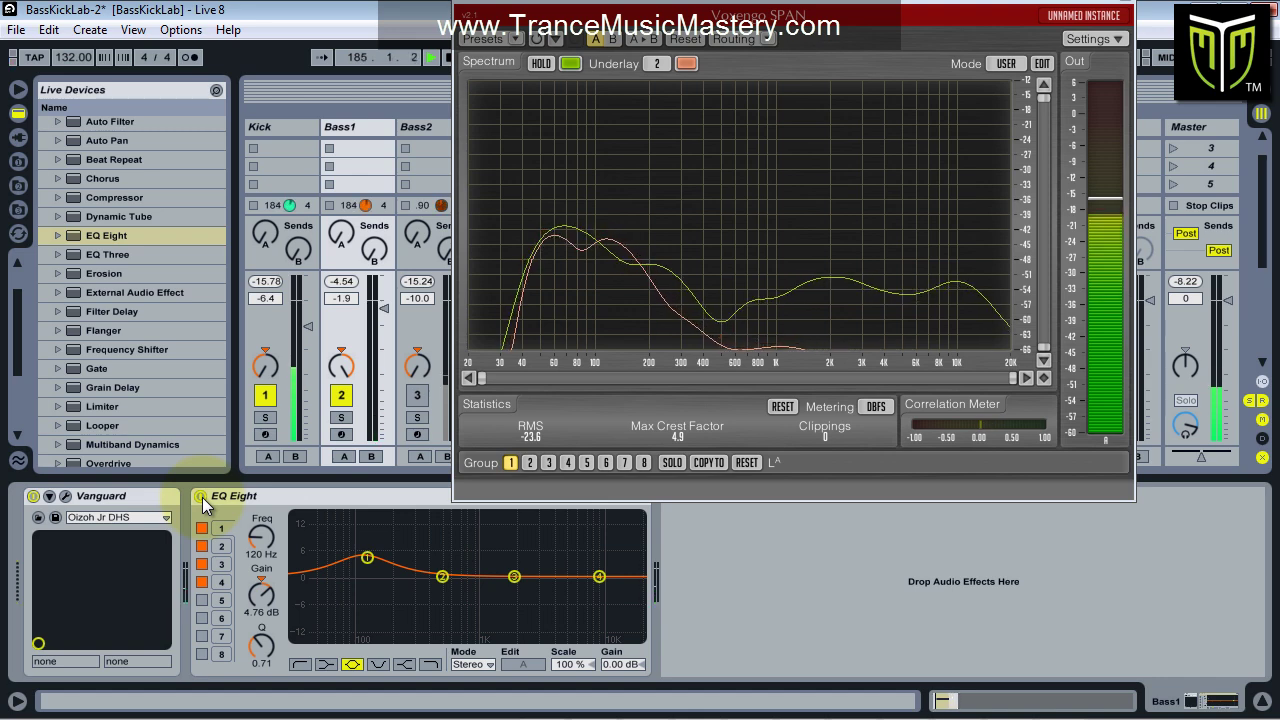
click(201, 496)
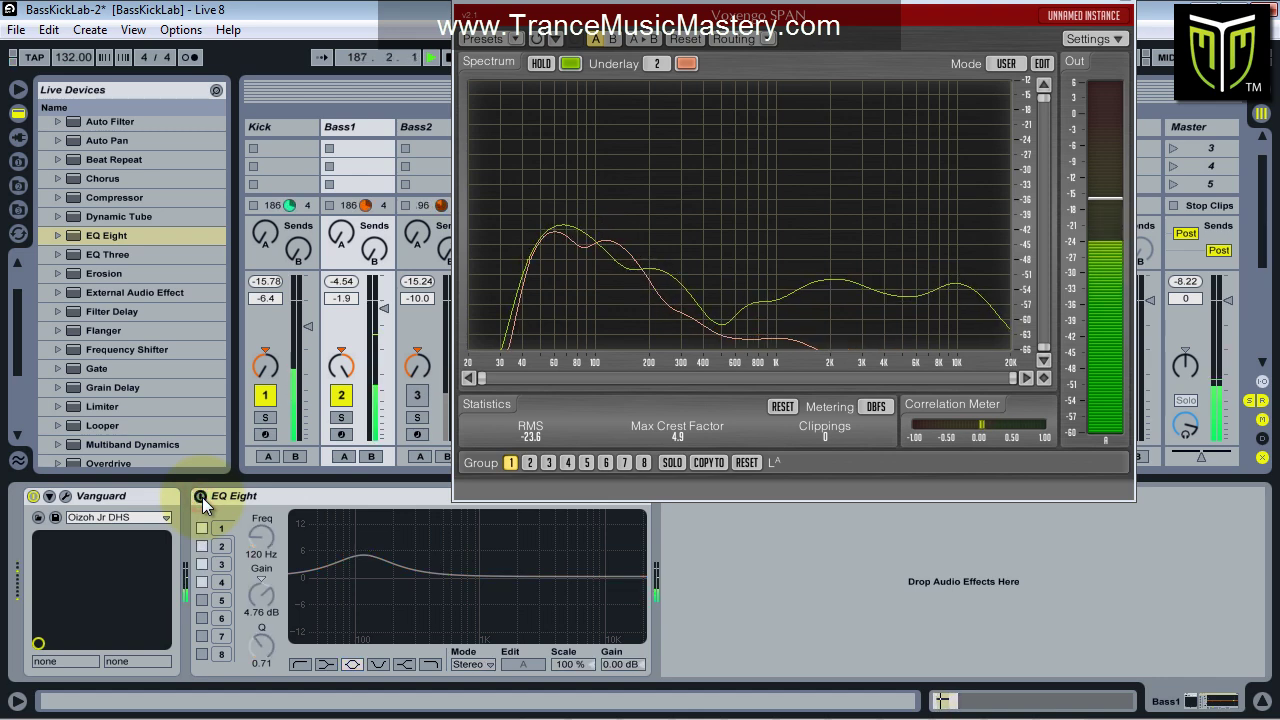
click(201, 496)
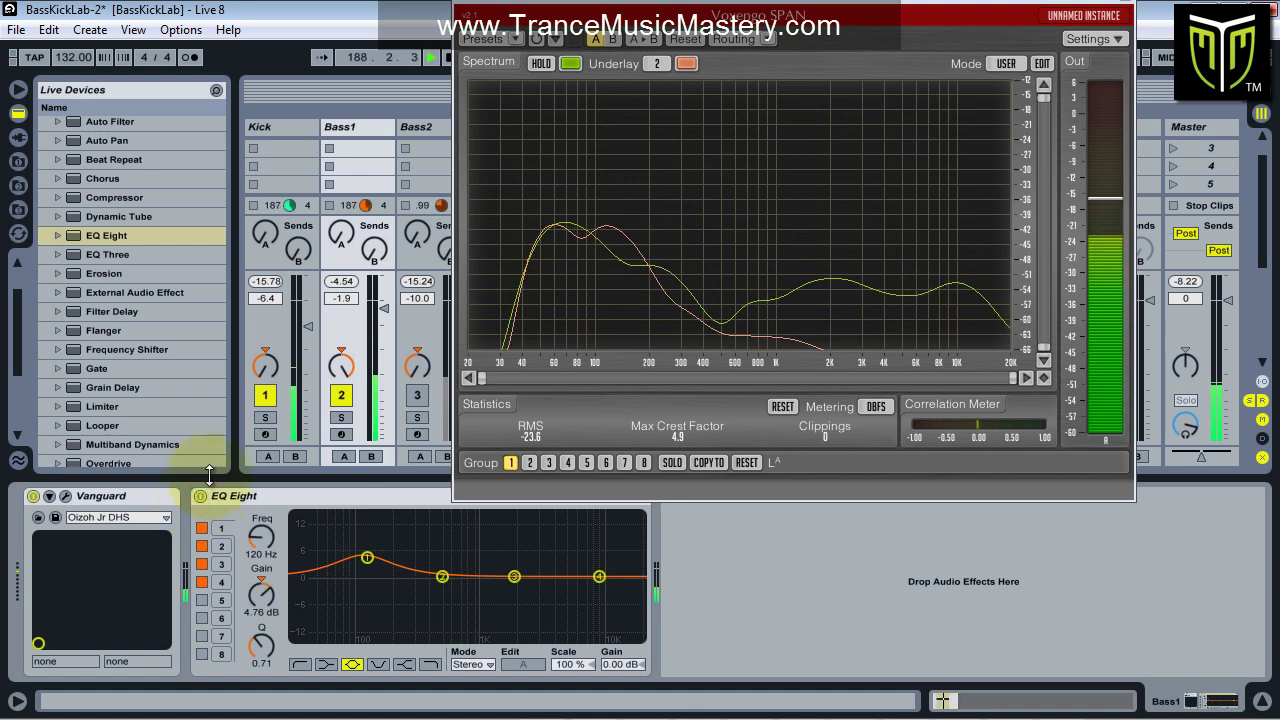
scroll(265, 598, down, 3)
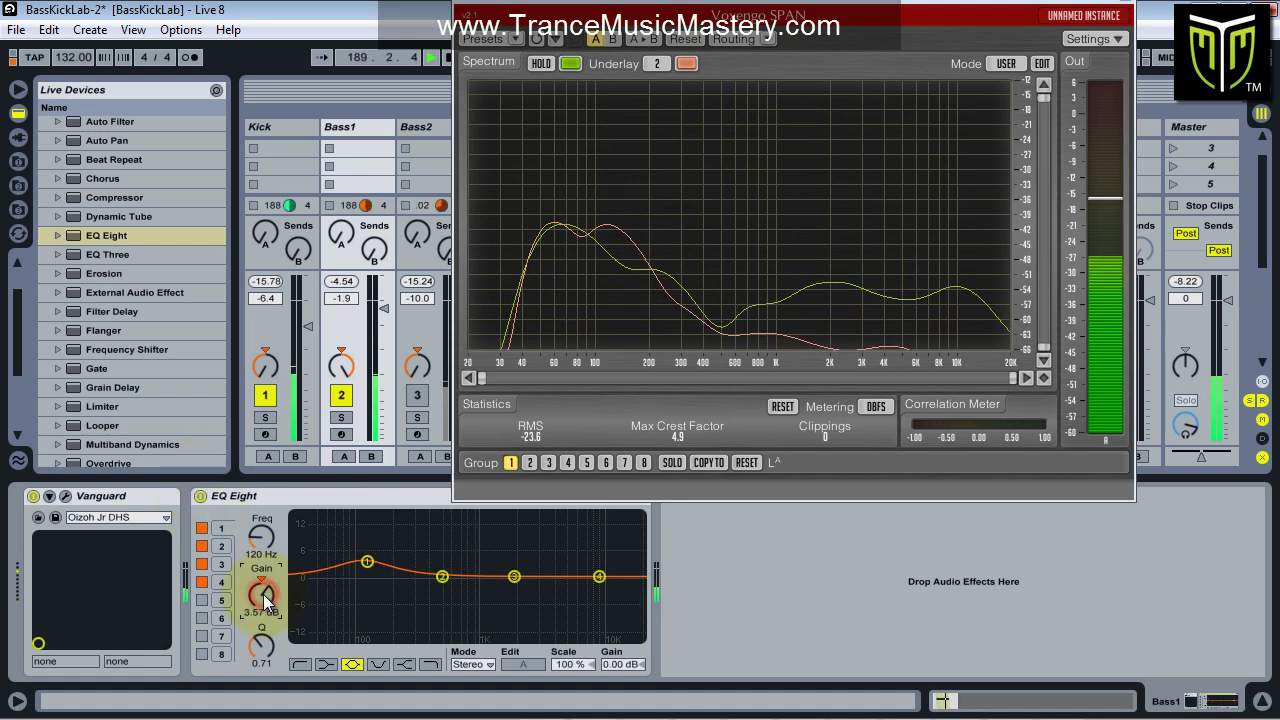
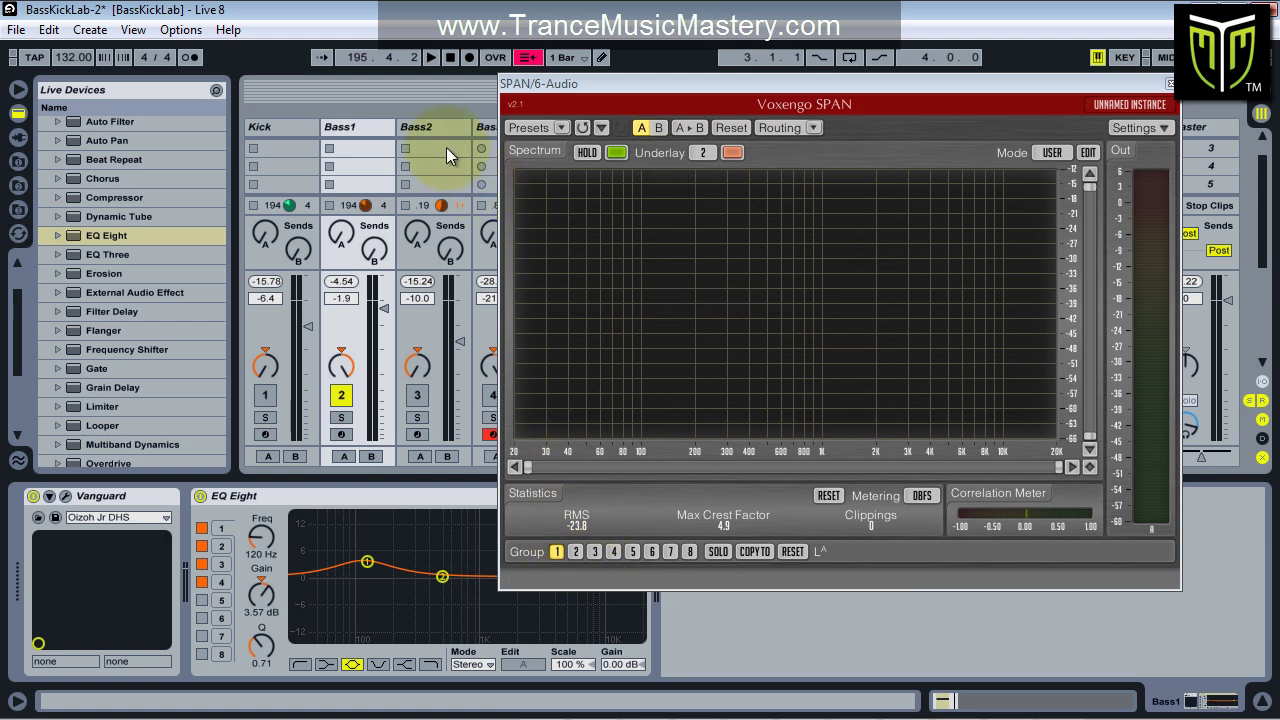
Select and activate the Bass2 track, and start playback to hear it together with Bass1.
click(447, 129)
click(417, 395)
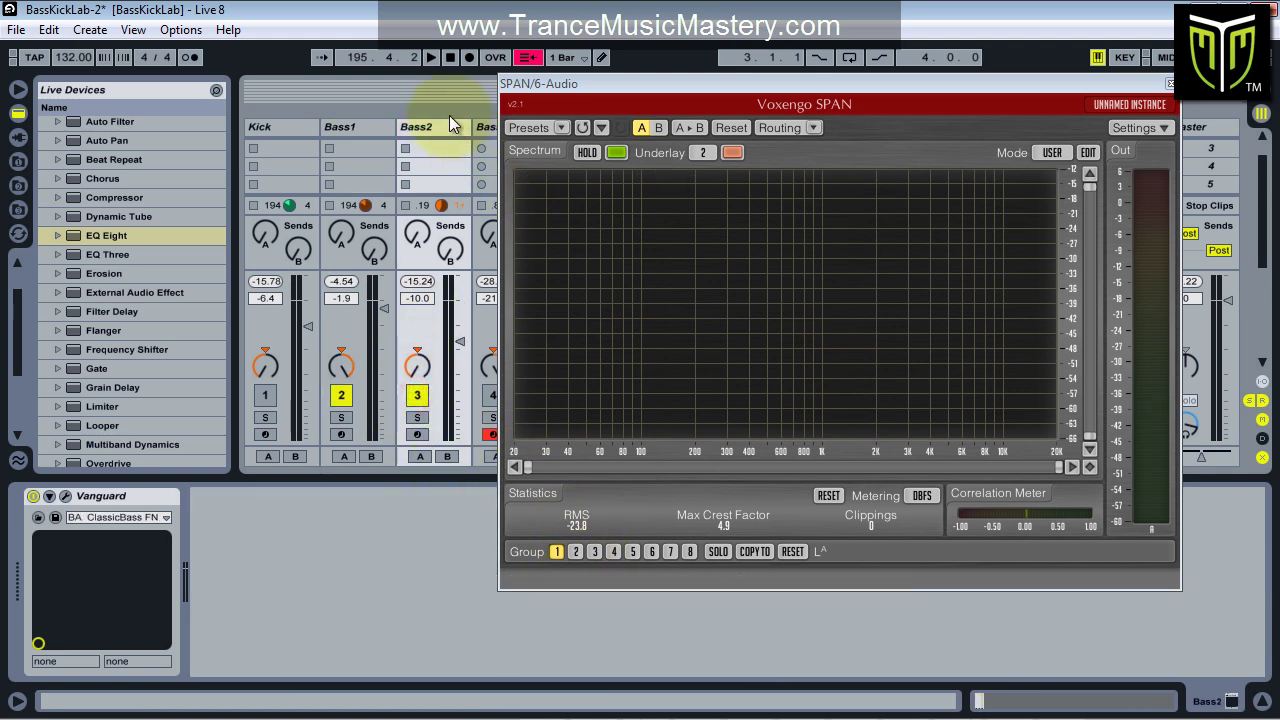
key(space)
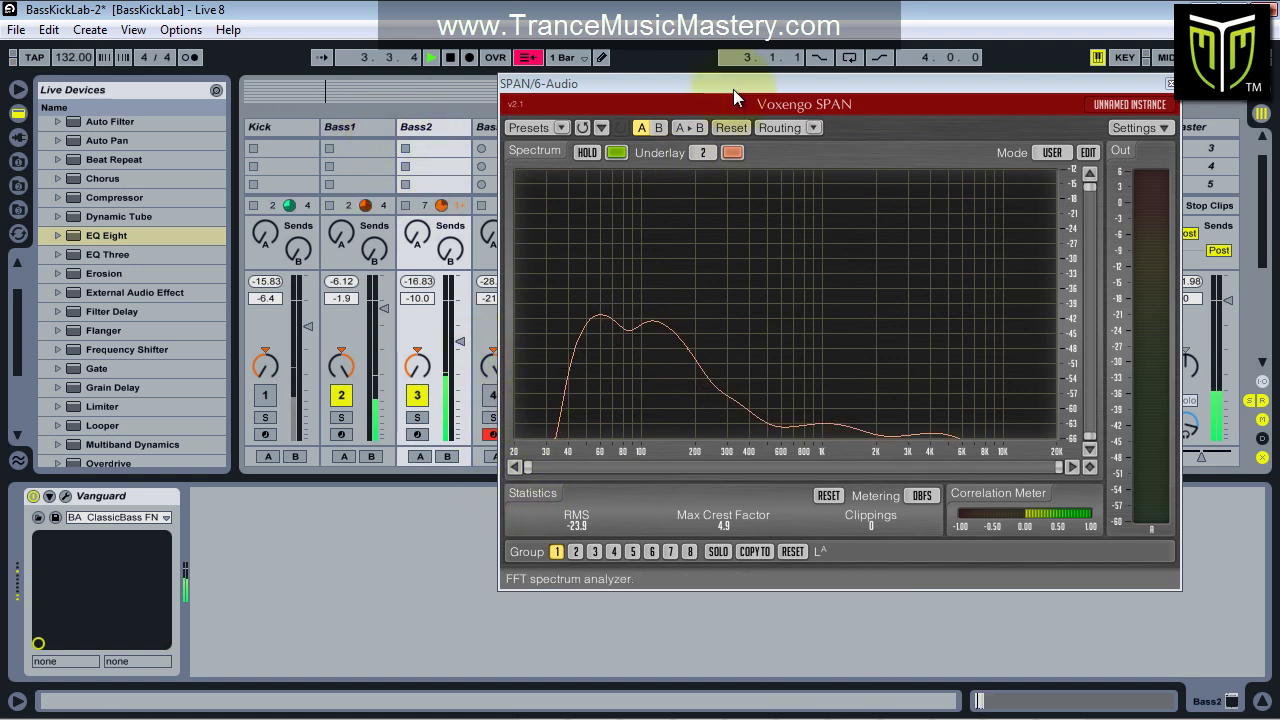
Move the SPAN window clear of the mixer's Master track and switch it to group 2 to compare the two basses.
drag(735, 86, 677, 83)
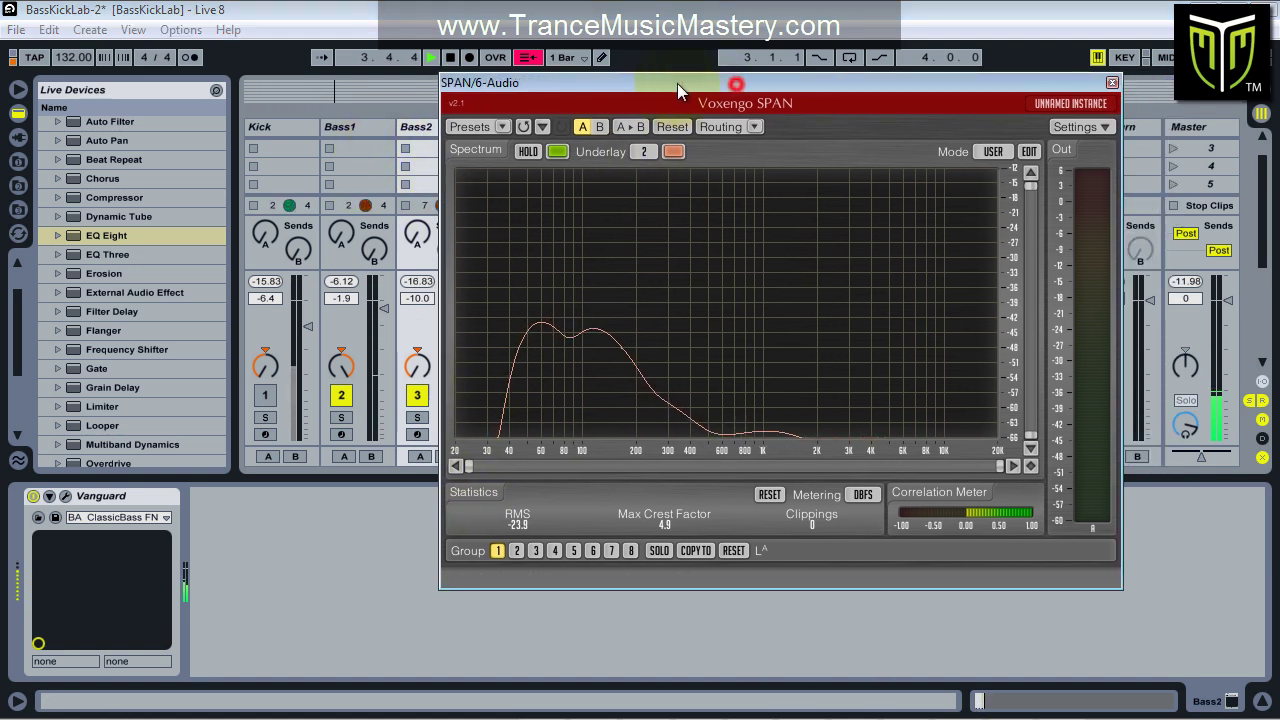
click(516, 551)
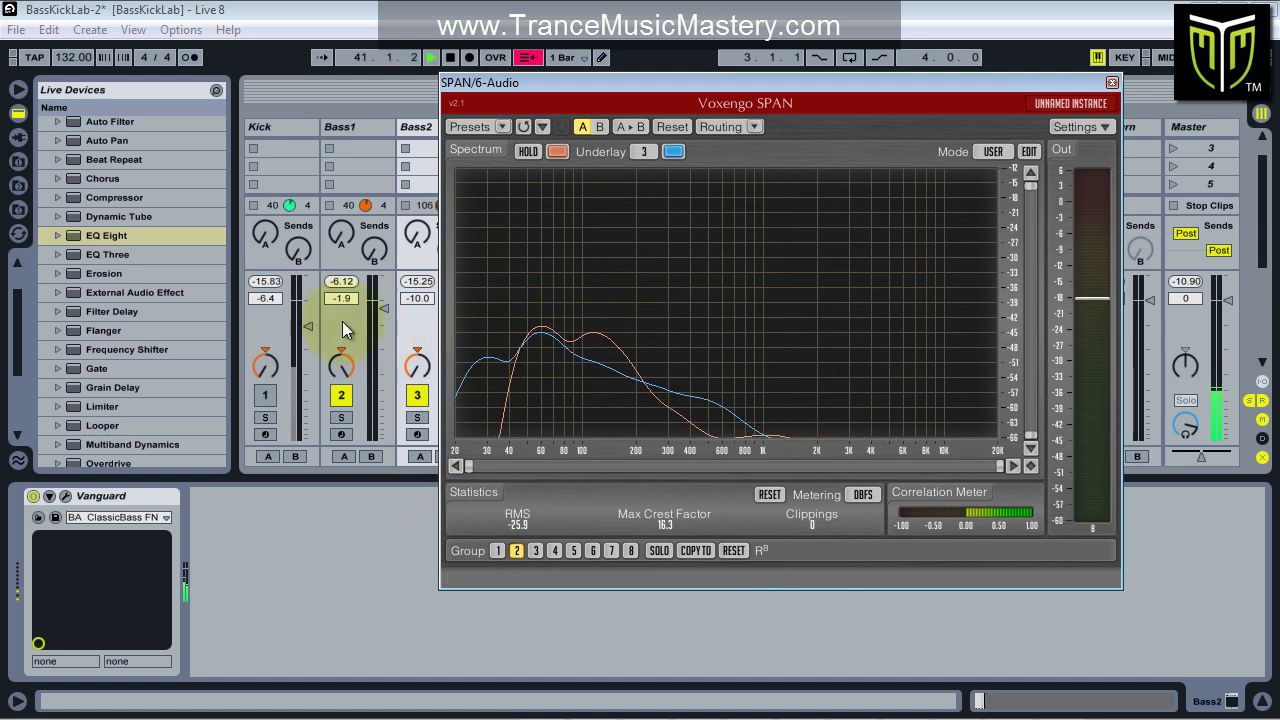
Add EQ Eight to the Bass2 track.
double_click(118, 239)
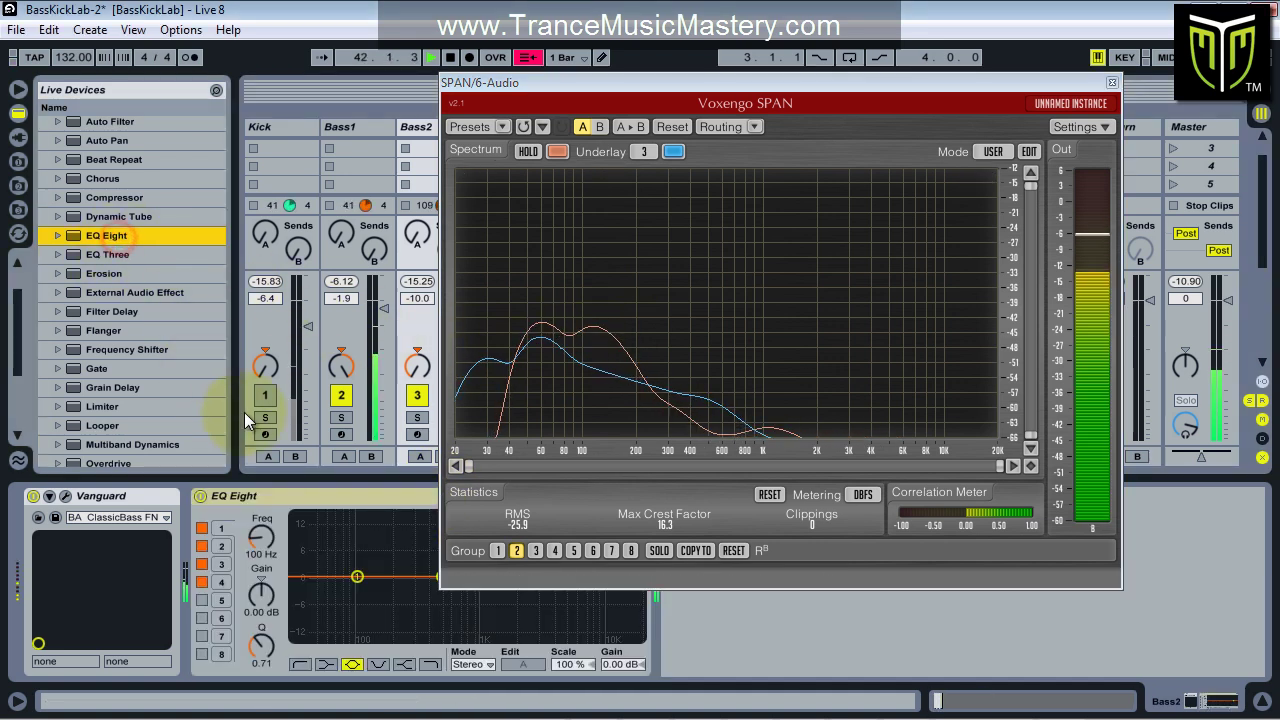